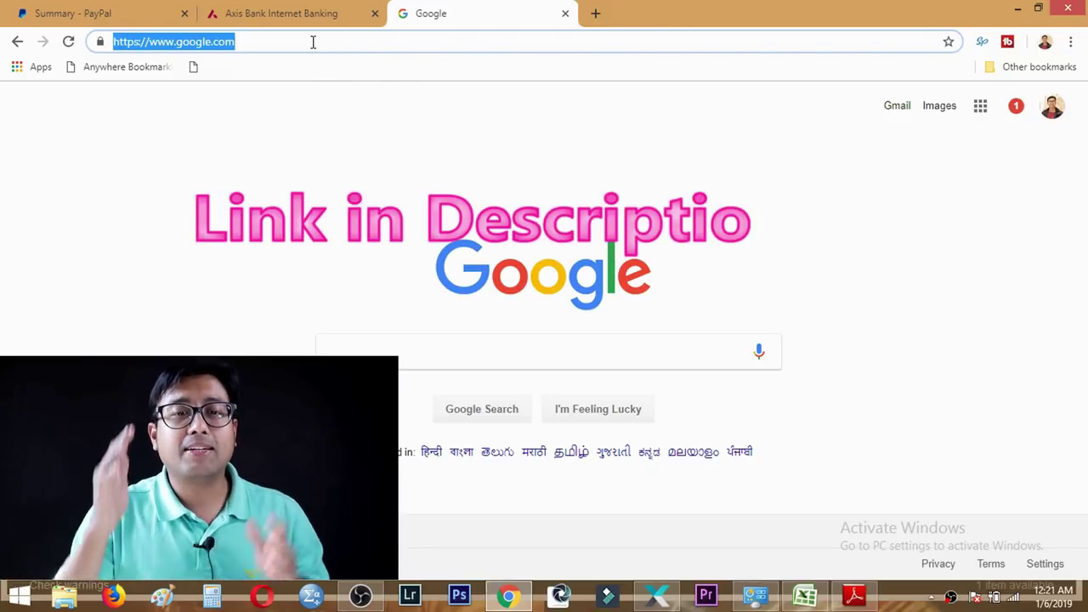
Load contributor.stock.adobe.com from the address-bar suggestion to show lifetime downloads, earnings and the 12-week chart.
{"action": "type", "text": "contributor.stock.adobe"}
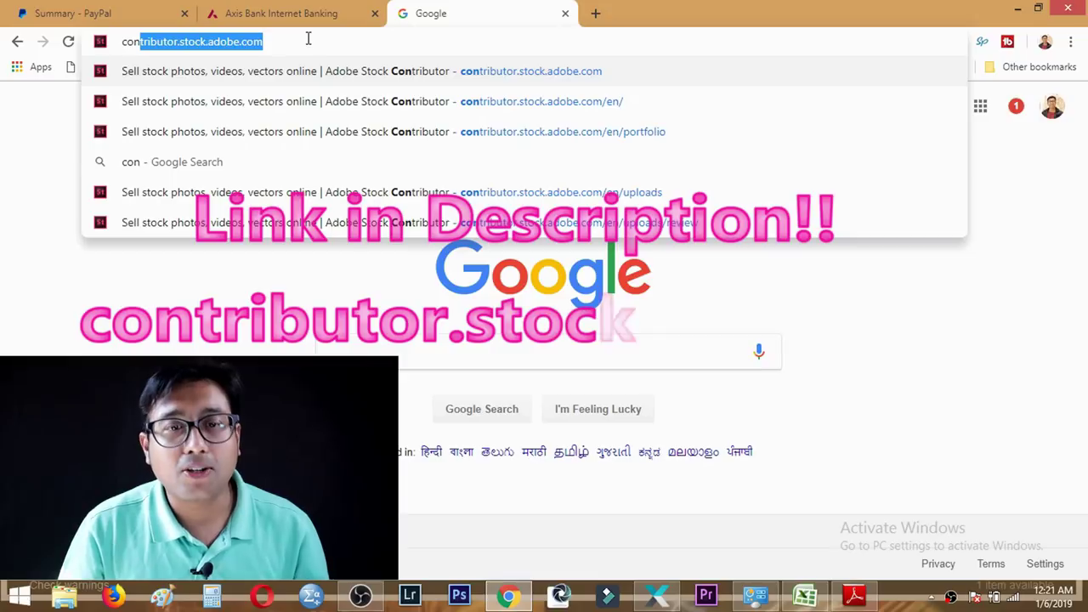
{"action": "left_click", "coordinate": [518, 71]}
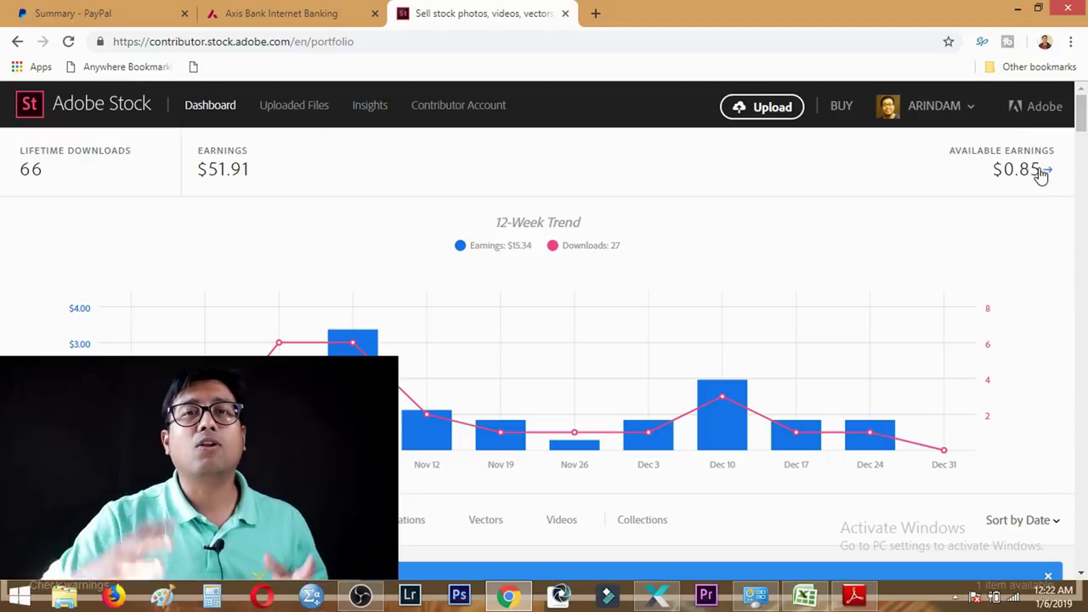
On Insights, read the payout minimum note, then view the single $51.06 PayPal payout history.
{"action": "left_click", "coordinate": [1027, 173]}
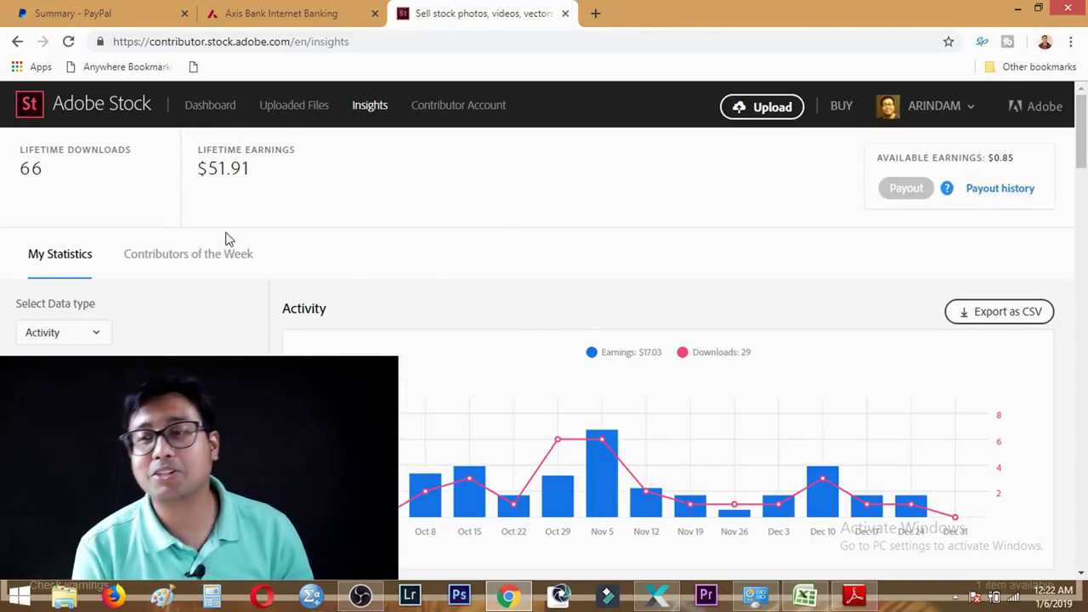
{"action": "left_click", "coordinate": [946, 189]}
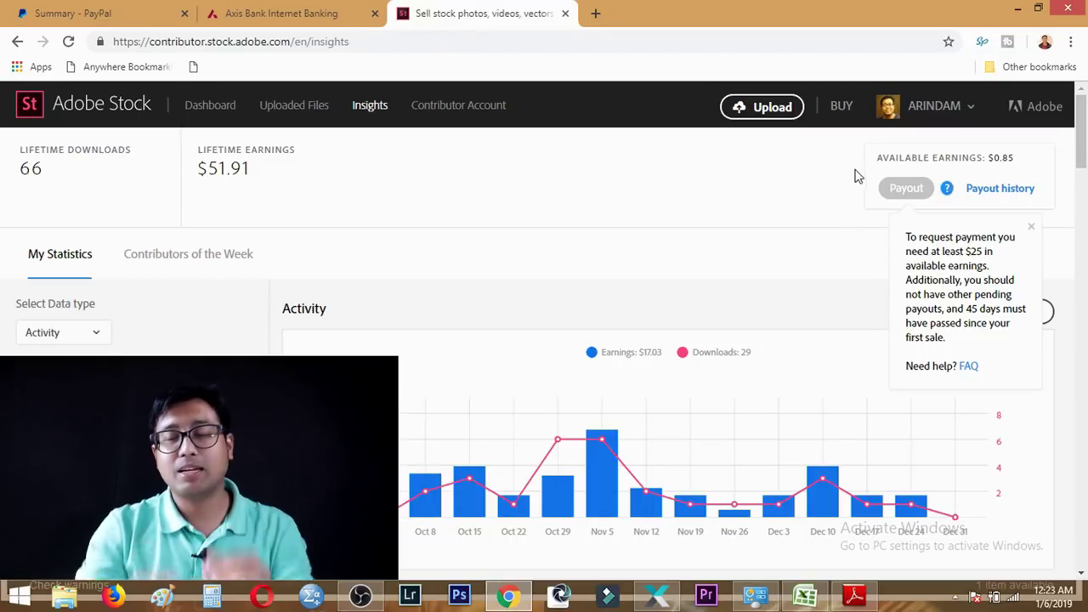
{"action": "left_click", "coordinate": [995, 189]}
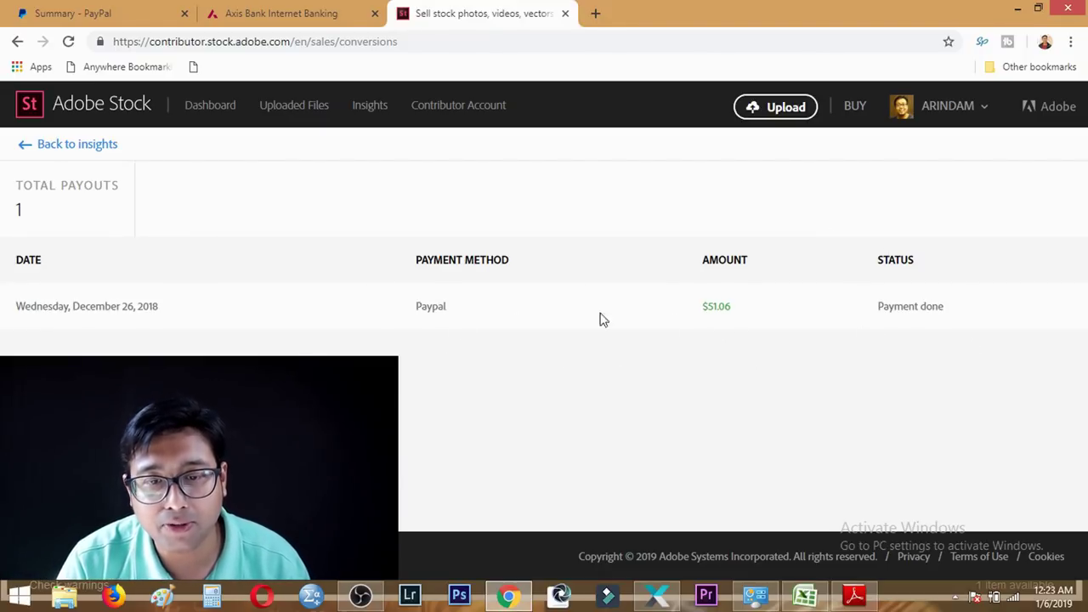
Match the Adobe Stock payout record against PayPal's $51.06 Adobe Canada payment, ending on PayPal.
{"action": "left_click", "coordinate": [82, 7]}
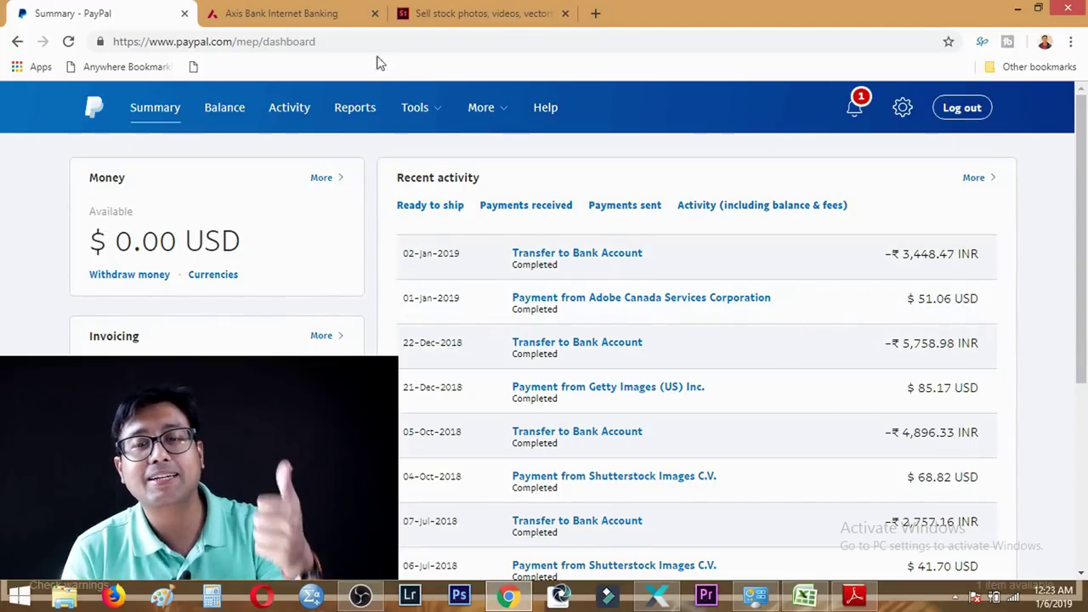
{"action": "left_click", "coordinate": [449, 7]}
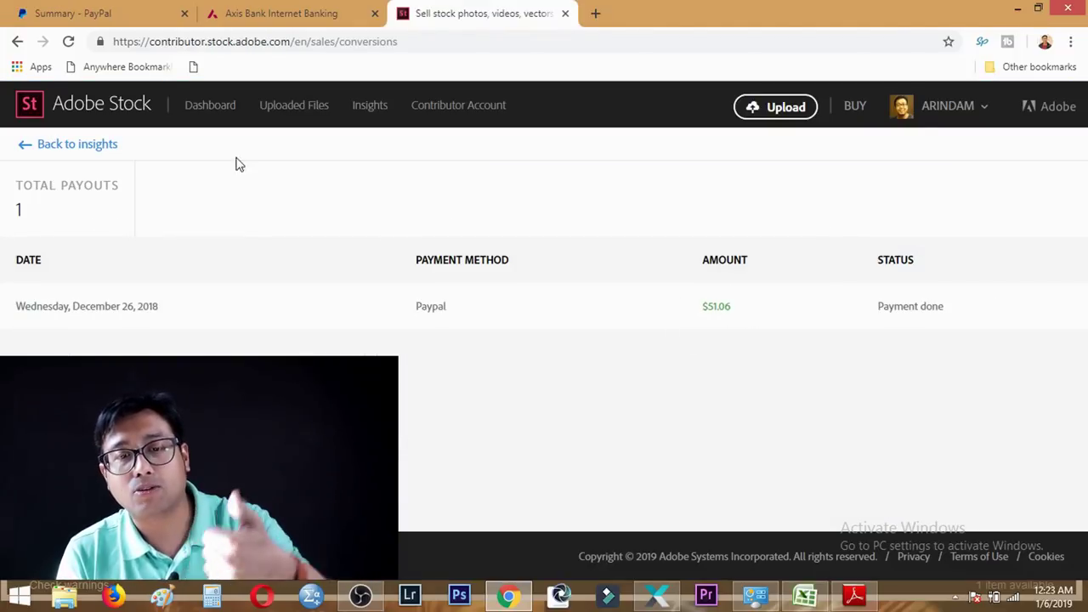
{"action": "left_click", "coordinate": [120, 9]}
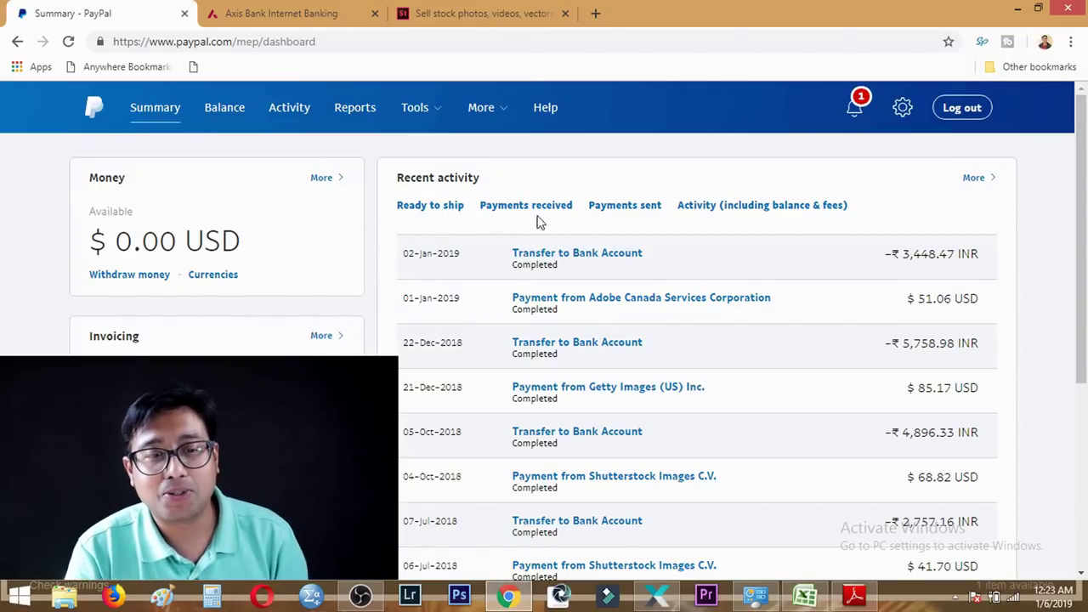
{"action": "left_click", "coordinate": [456, 10]}
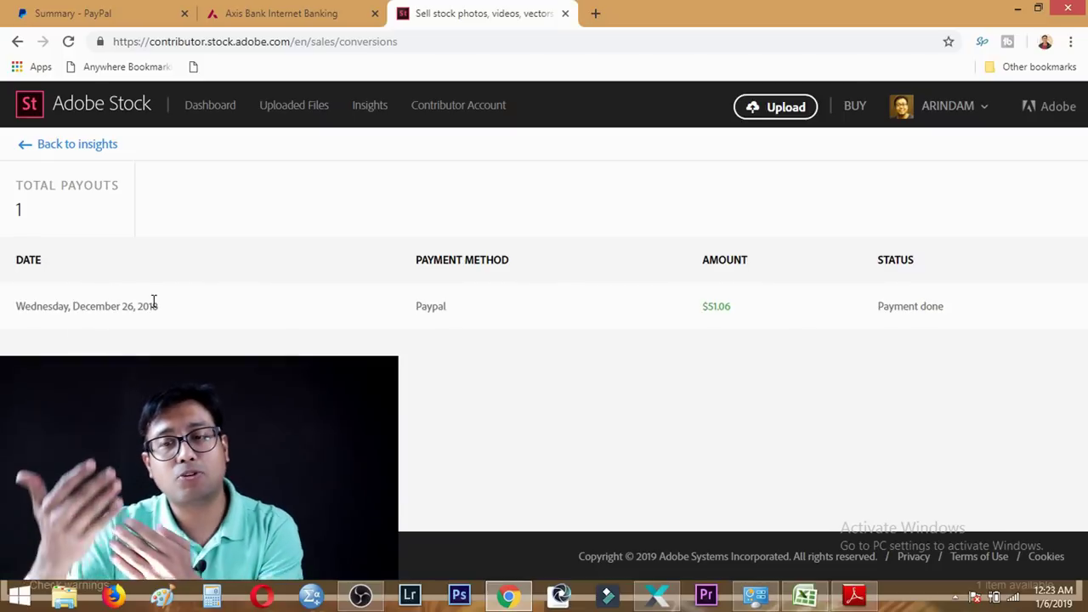
{"action": "left_click", "coordinate": [78, 10]}
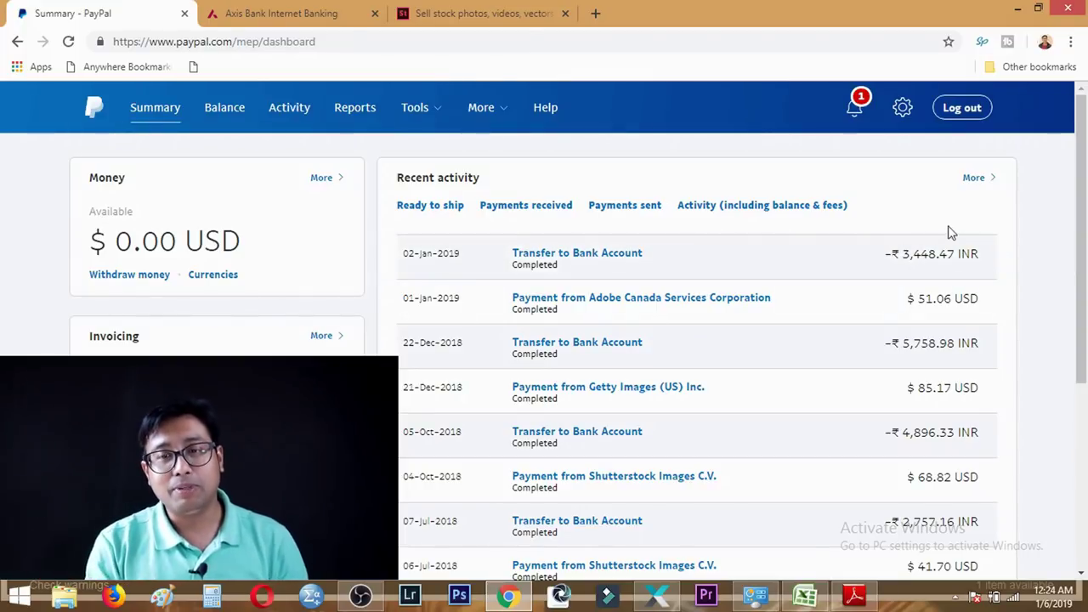
Review the Axis Bank account, then return to the dashboard showing 66 downloads and $51.91 earnings.
{"action": "left_click", "coordinate": [304, 19]}
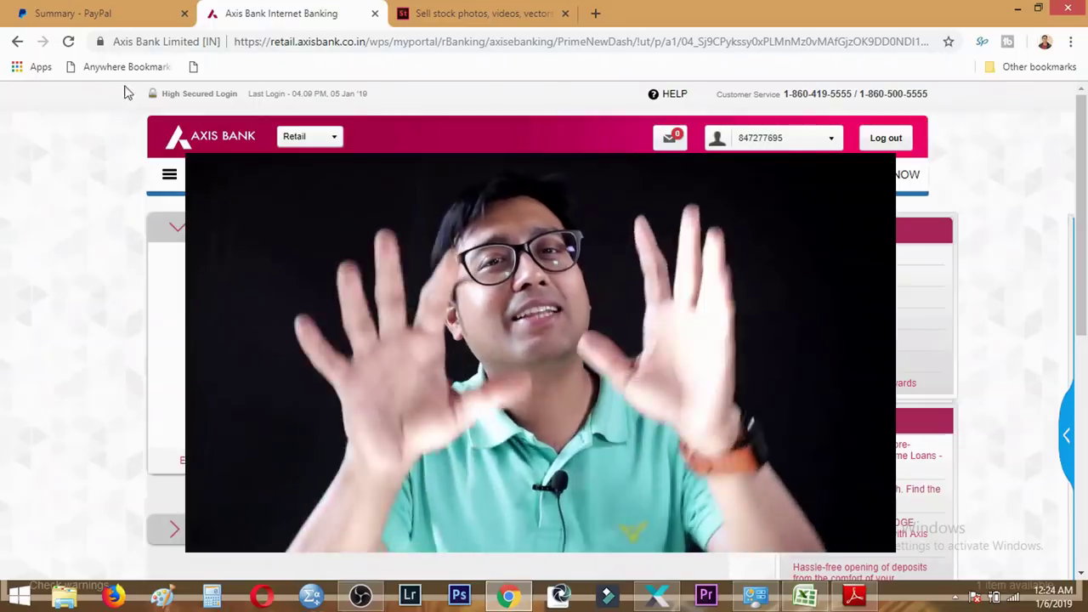
{"action": "left_click", "coordinate": [433, 12]}
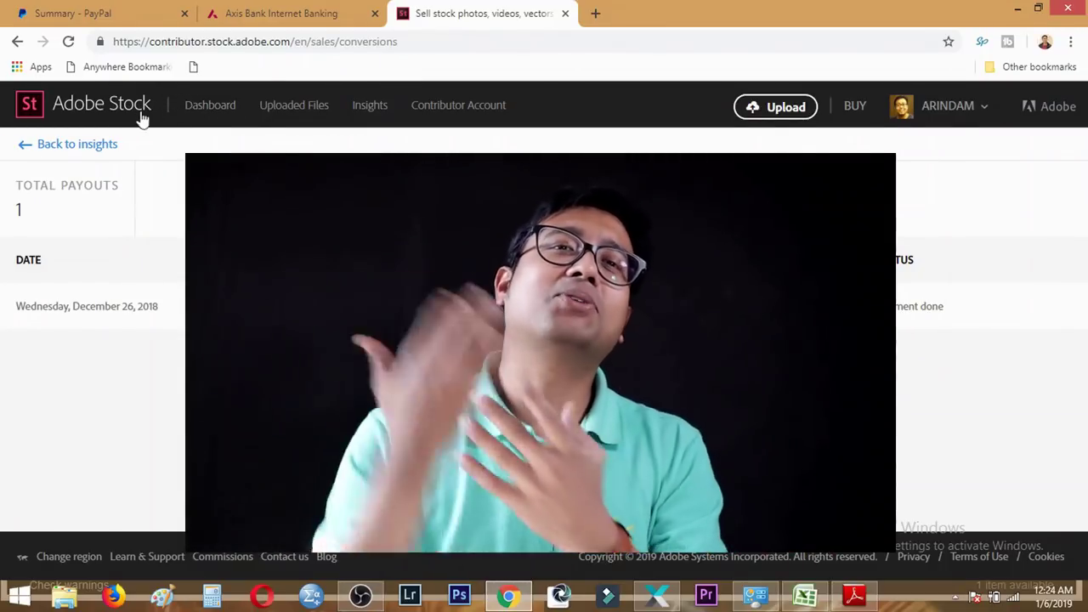
{"action": "left_click", "coordinate": [110, 108]}
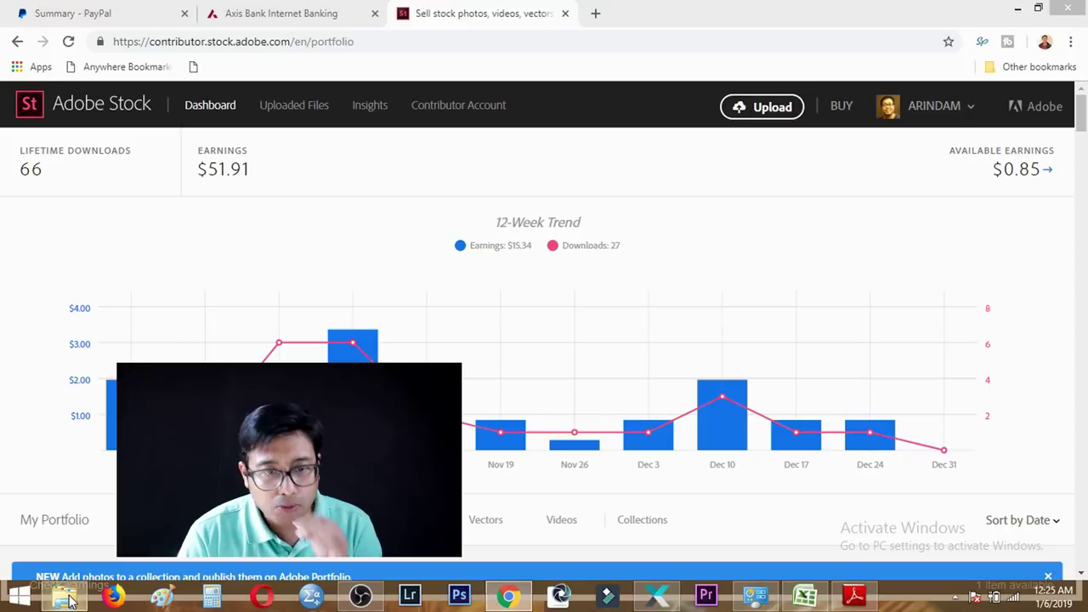
Preview and zoom into IMG_1754.jpg from Pictures > 001stock unprocessed, then return to Chrome.
{"action": "left_click", "coordinate": [68, 598]}
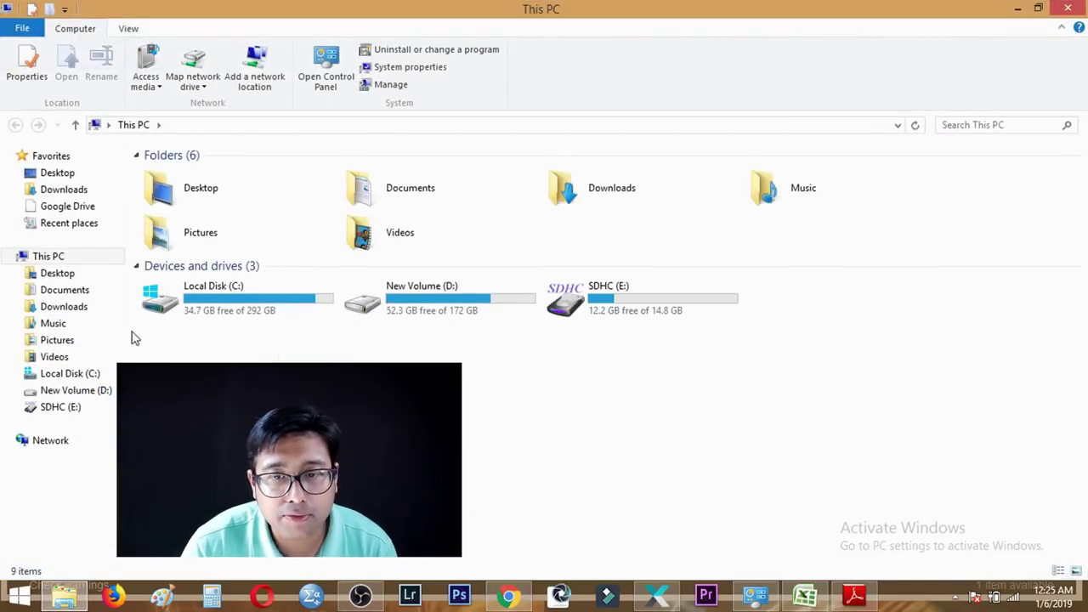
{"action": "left_click", "coordinate": [57, 340]}
{"action": "double_click", "coordinate": [180, 187]}
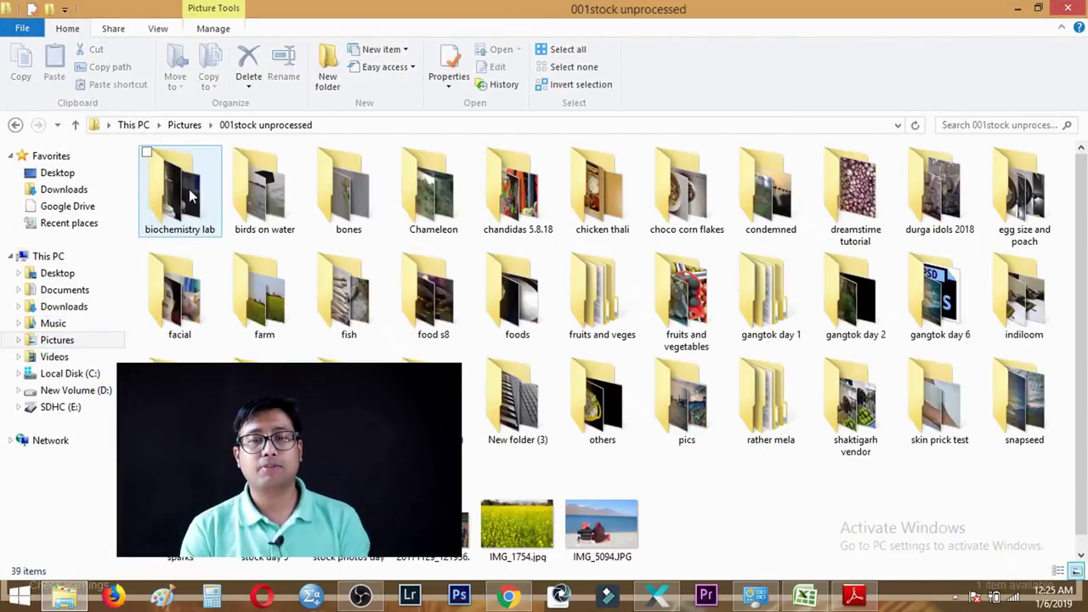
{"action": "double_click", "coordinate": [553, 527]}
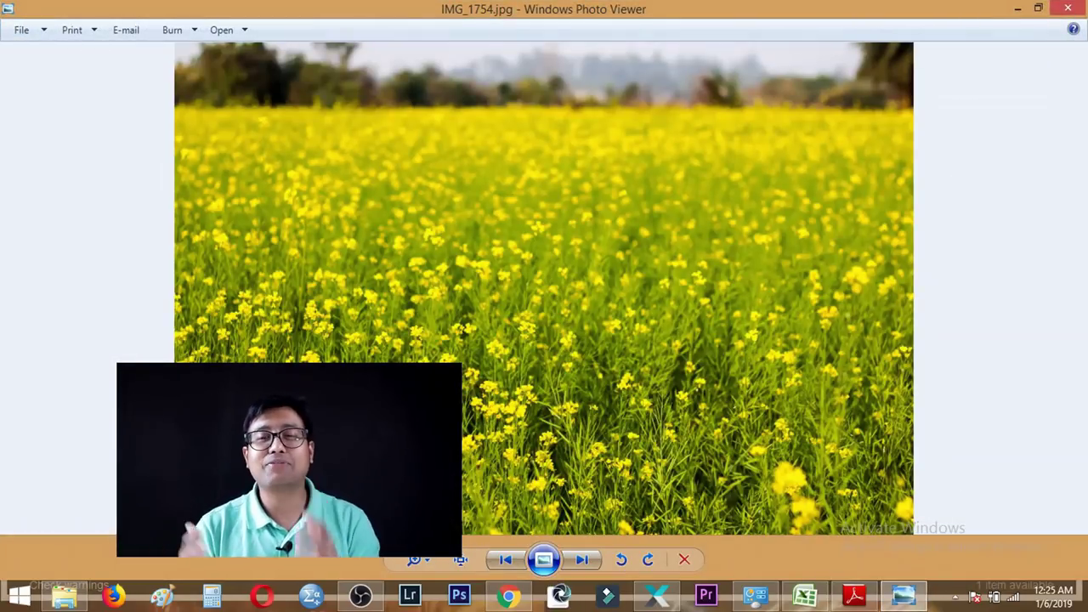
{"action": "scroll", "coordinate": [730, 280], "scroll_direction": "up", "scroll_amount": 2}
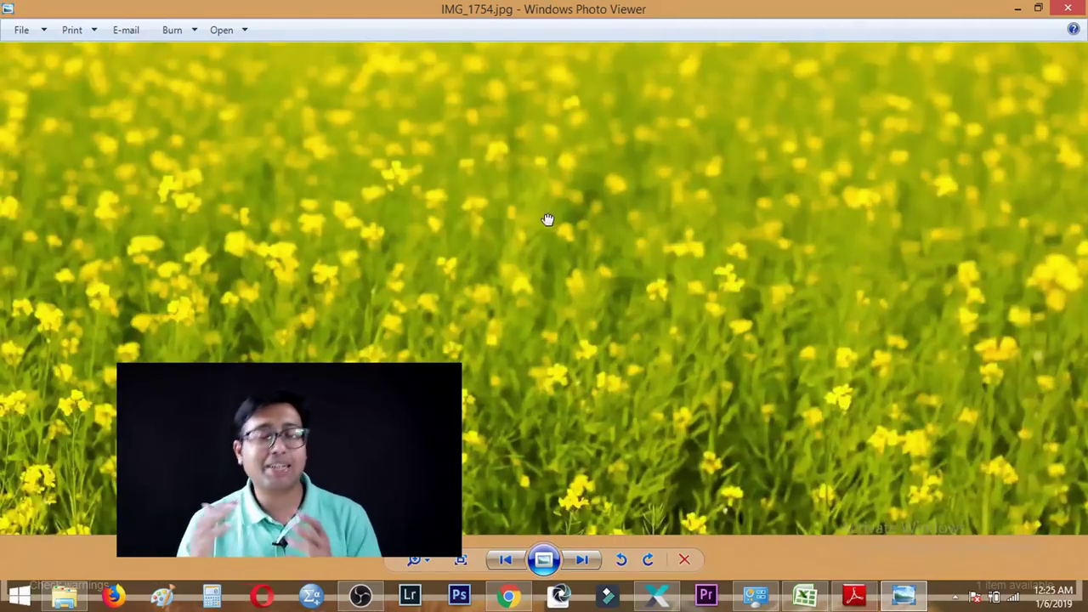
{"action": "scroll", "coordinate": [553, 238], "scroll_direction": "down", "scroll_amount": 1}
{"action": "scroll", "coordinate": [495, 308], "scroll_direction": "down", "scroll_amount": 1}
{"action": "scroll", "coordinate": [494, 308], "scroll_direction": "down", "scroll_amount": 1}
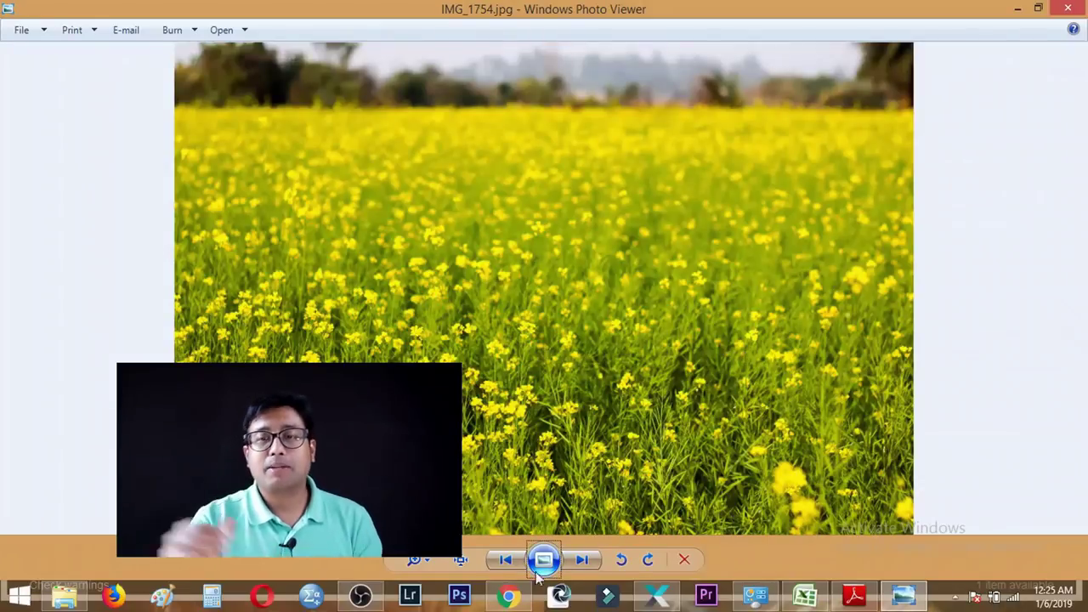
{"action": "left_click", "coordinate": [524, 598]}
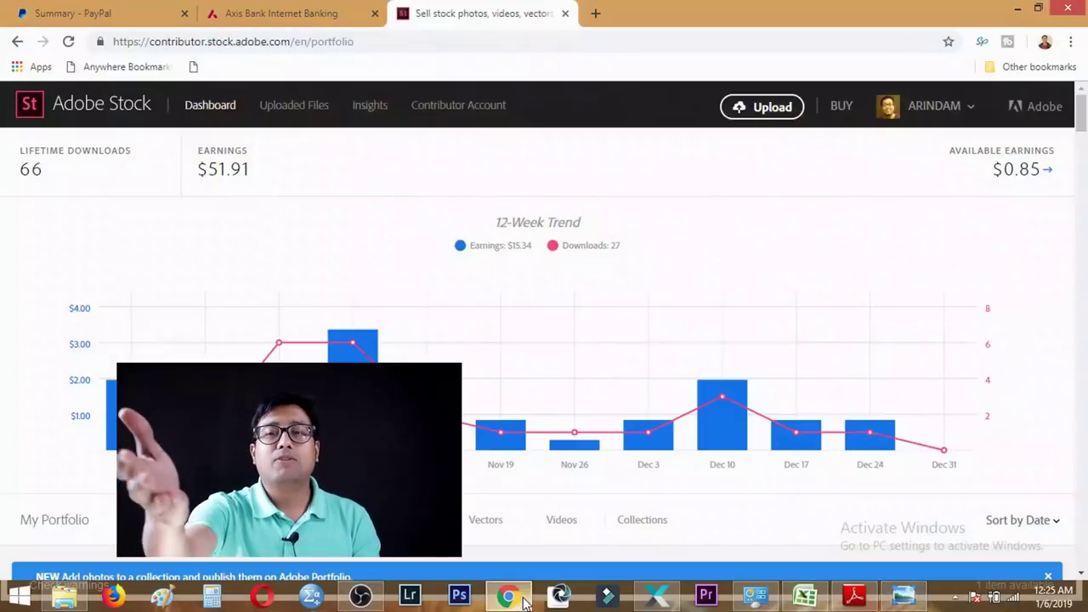
Try dragging IMG_1754.jpg into Adobe Stock's upload area, then switch to the keyworded photo in Xpiks.
{"action": "left_click", "coordinate": [769, 111]}
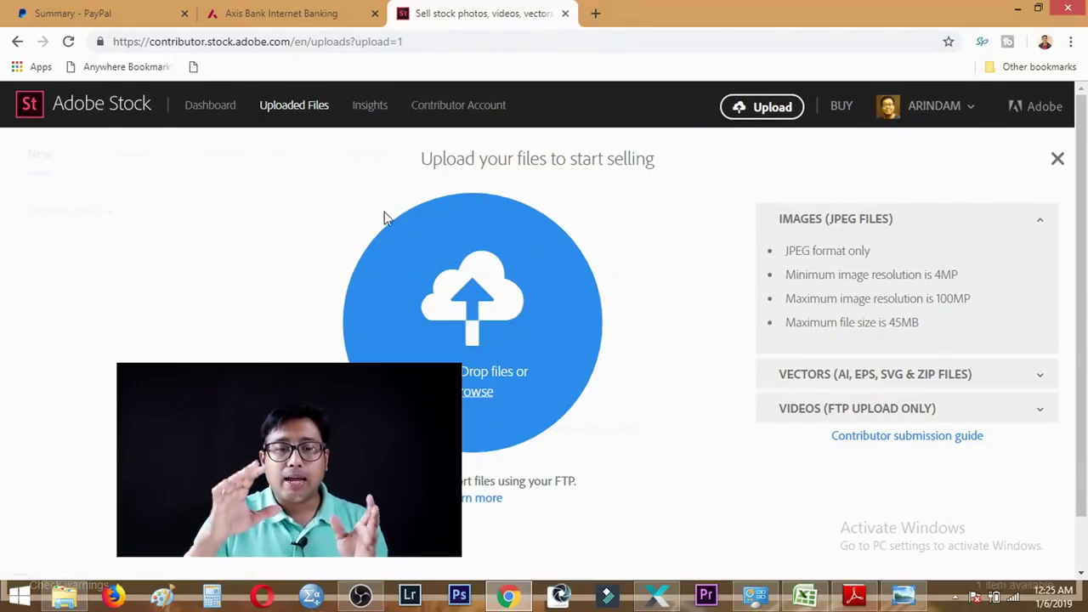
{"action": "left_click", "coordinate": [64, 595]}
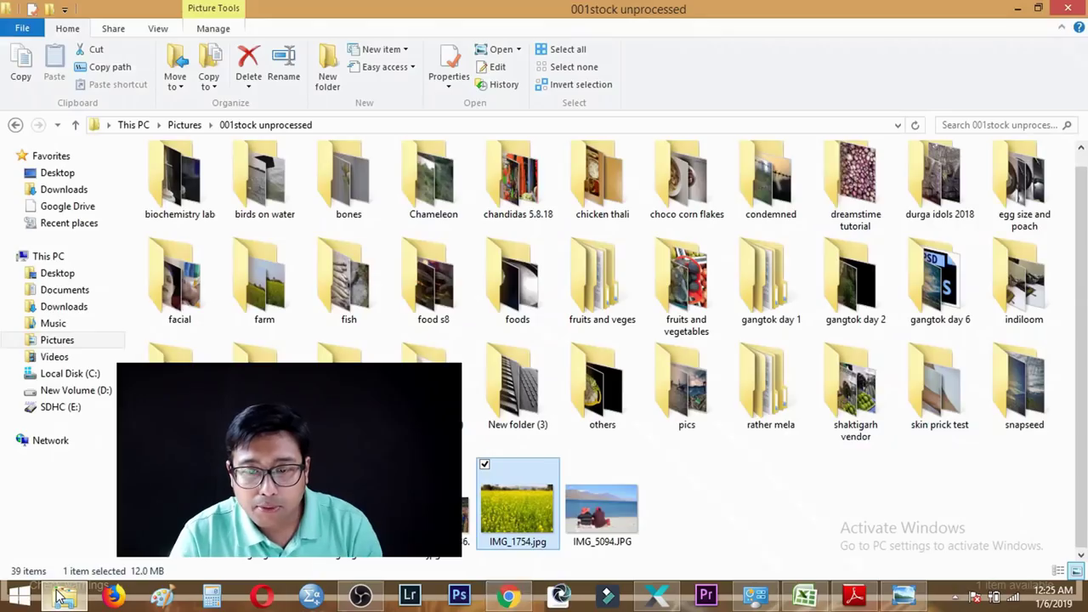
{"action": "left_click_drag", "start_coordinate": [519, 496], "coordinate": [468, 364]}
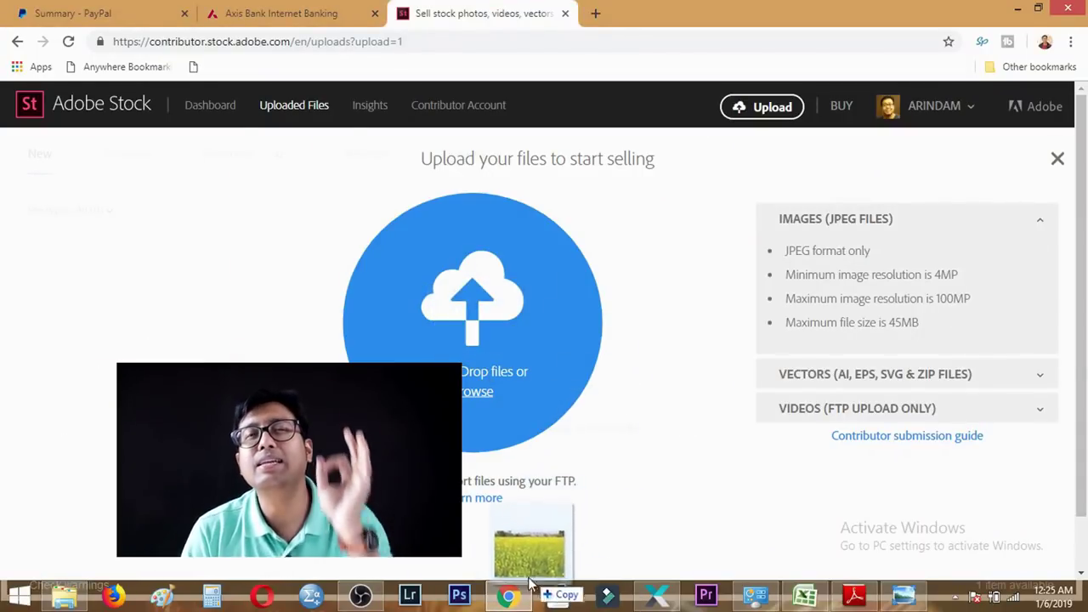
{"action": "left_click_drag", "start_coordinate": [469, 364], "coordinate": [508, 599]}
{"action": "key", "text": "Escape"}
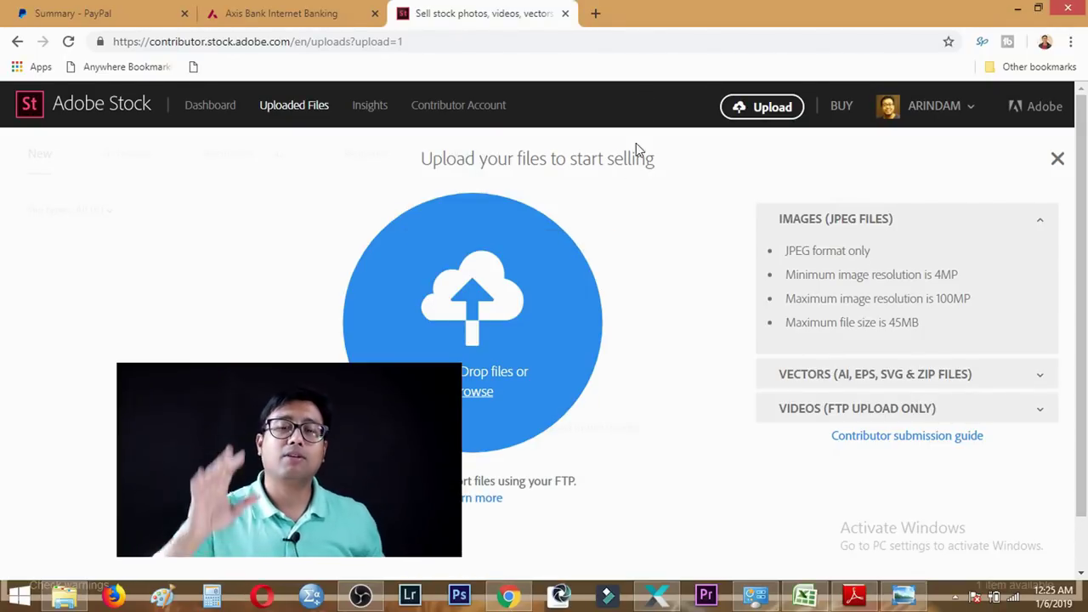
{"action": "scroll", "coordinate": [603, 259], "scroll_direction": "down", "scroll_amount": 1}
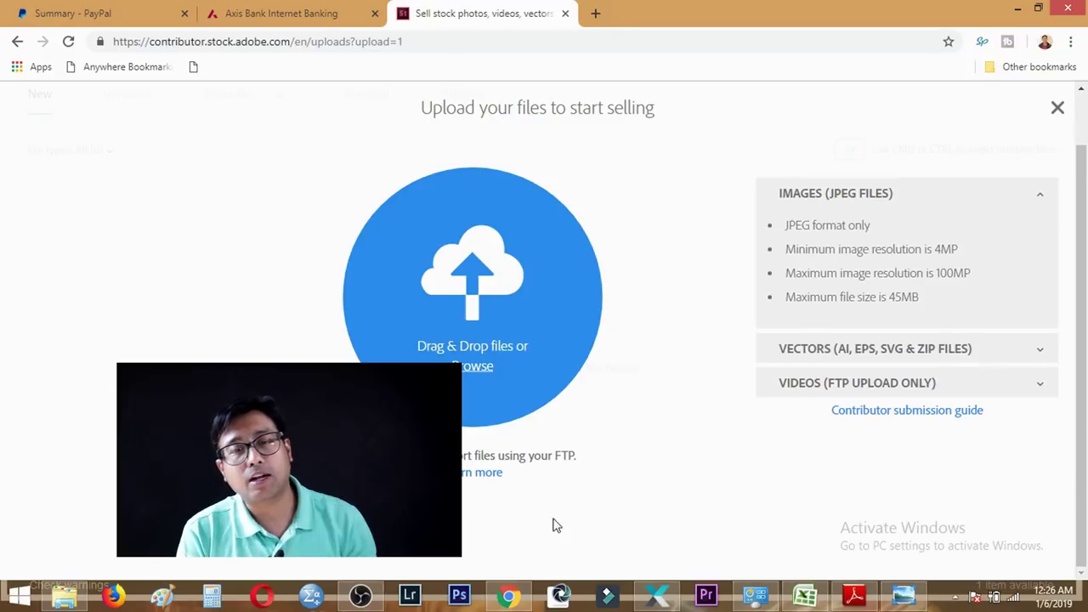
{"action": "left_click", "coordinate": [671, 598]}
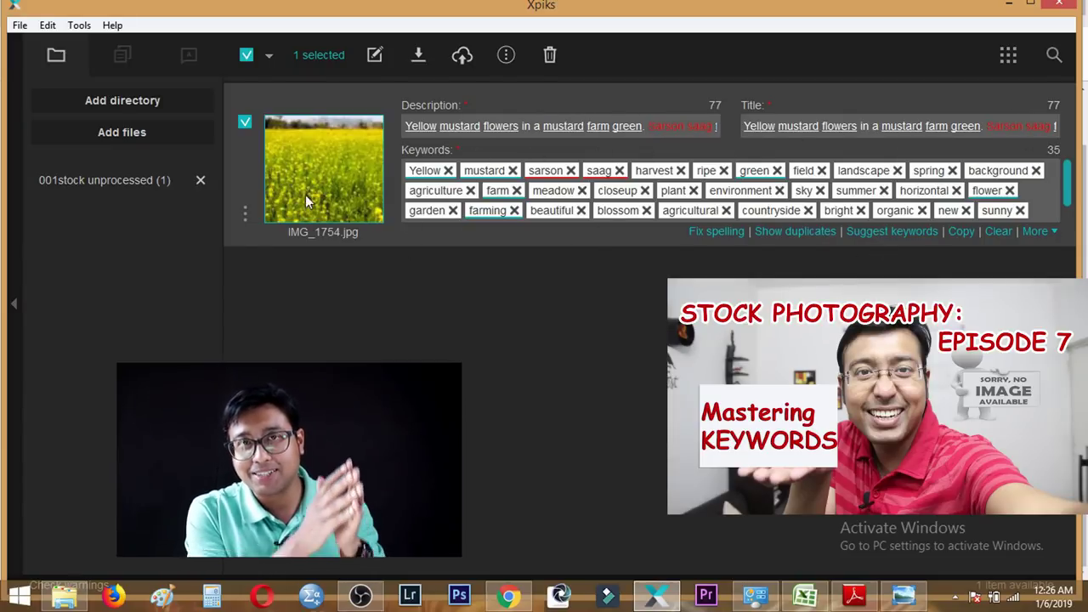
Upload the mustard-field photo from Xpiks to Adobe Stock's FTP after a successful connection test.
{"action": "left_click", "coordinate": [456, 56]}
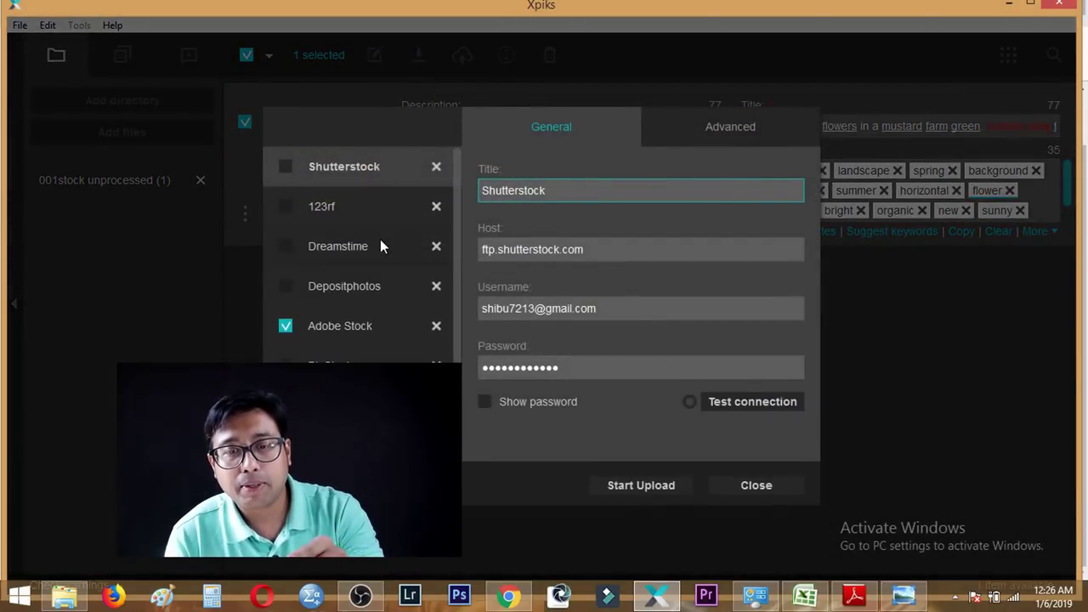
{"action": "left_click", "coordinate": [355, 328]}
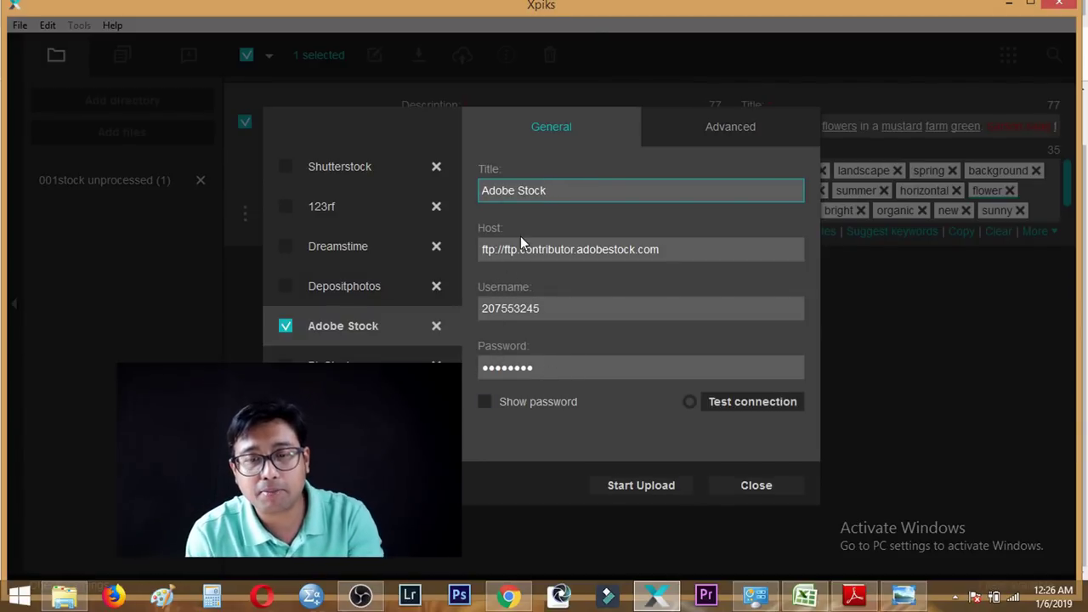
{"action": "left_click", "coordinate": [508, 597]}
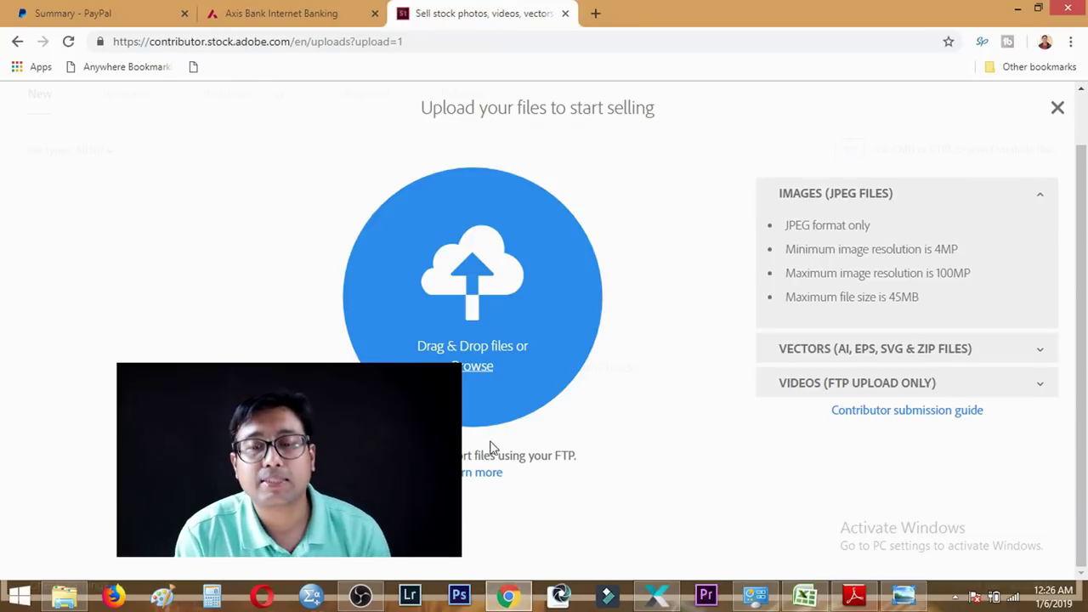
{"action": "left_click", "coordinate": [508, 596]}
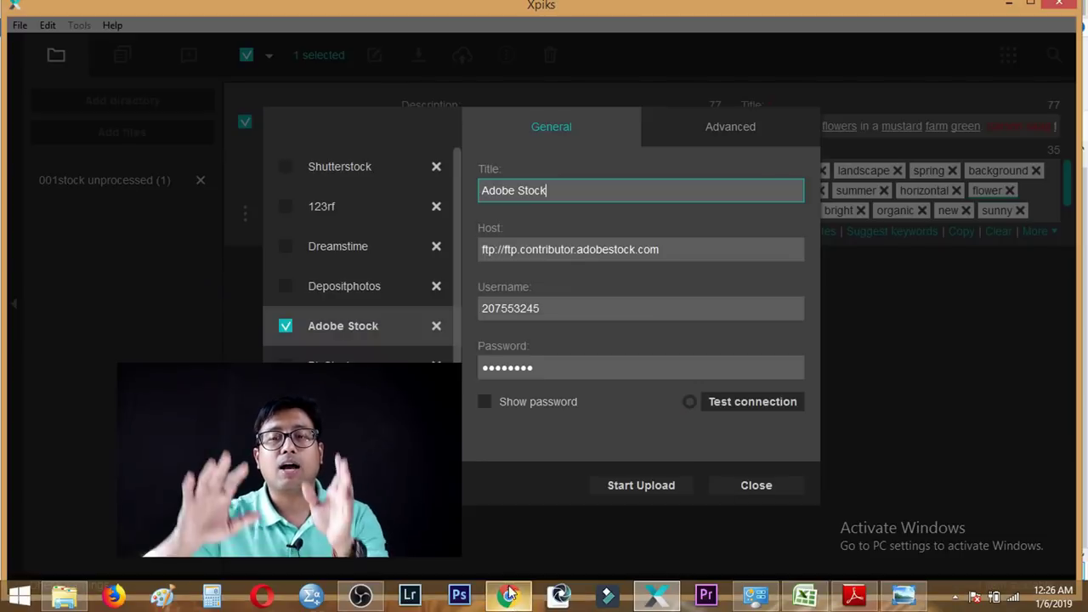
{"action": "left_click", "coordinate": [730, 403]}
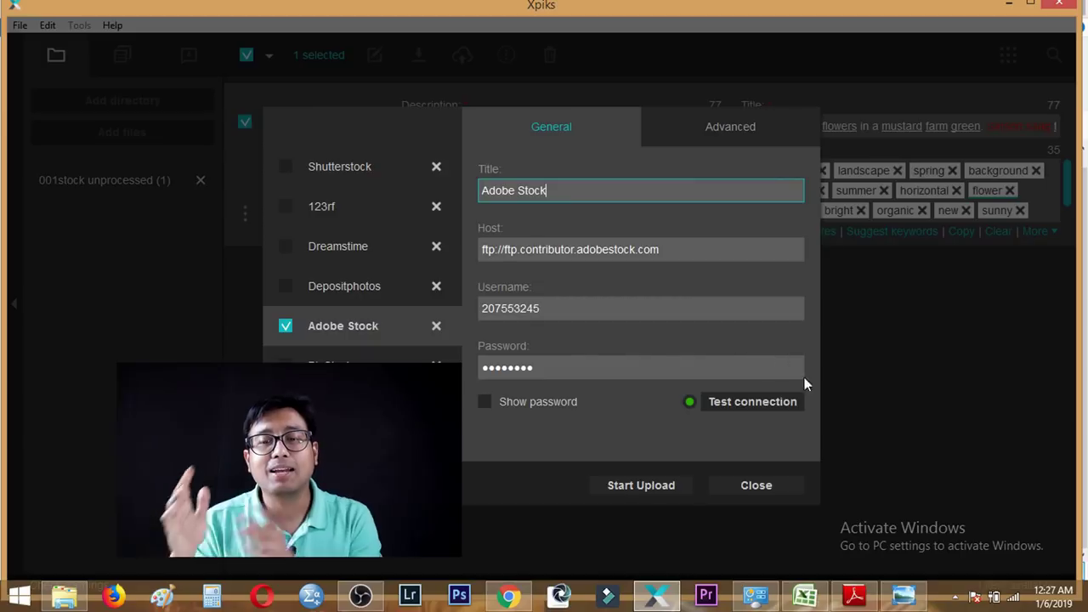
{"action": "left_click", "coordinate": [640, 484]}
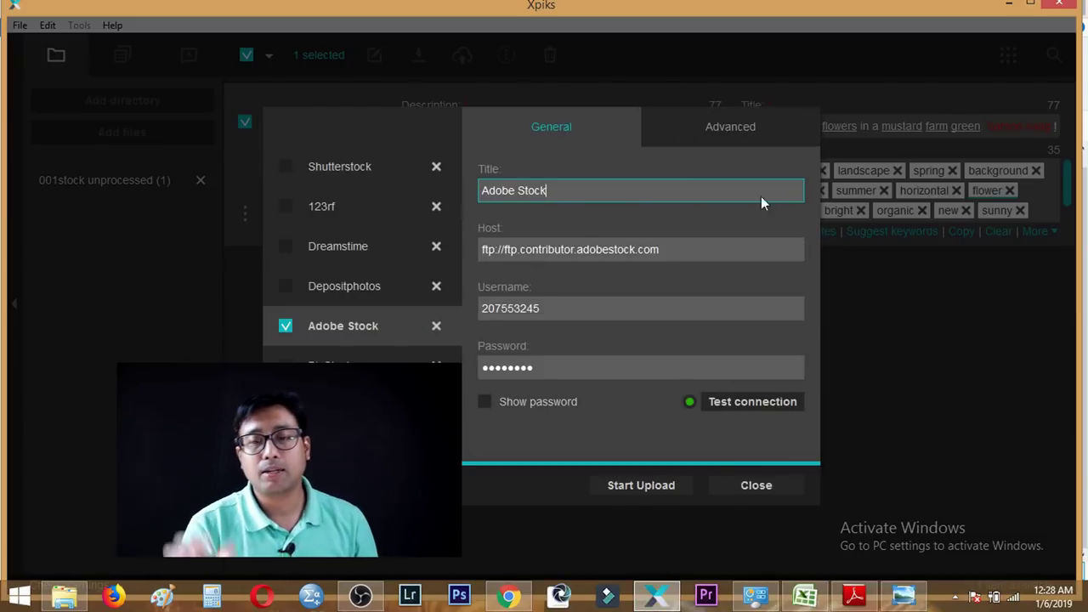
Close the Xpiks upload dialog and reload Adobe Stock's uploaded files to list IMG_1754.jpg.
{"action": "left_click", "coordinate": [756, 487]}
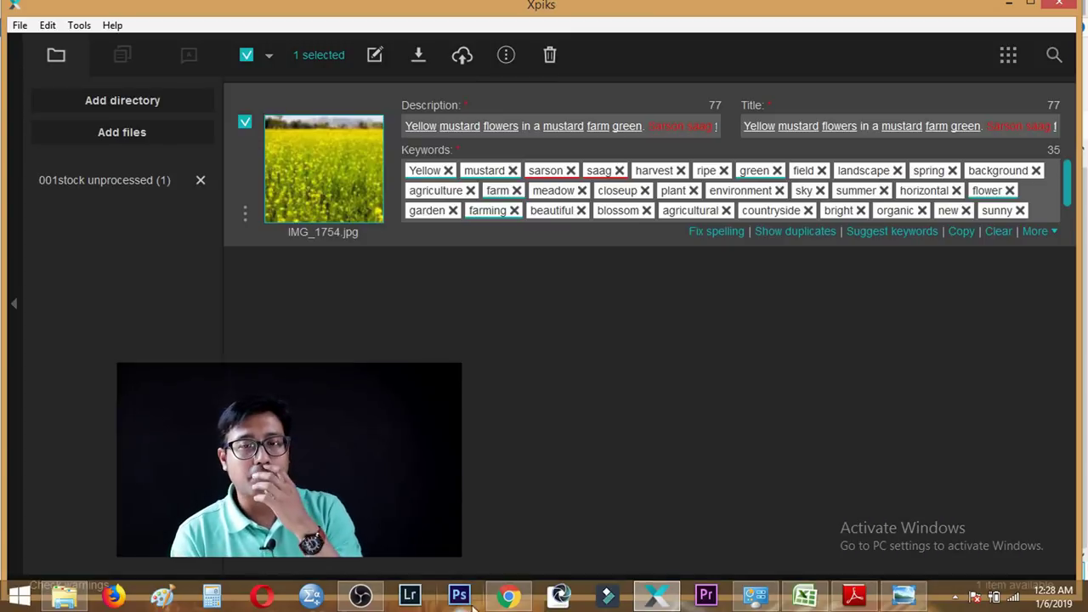
{"action": "left_click", "coordinate": [506, 597]}
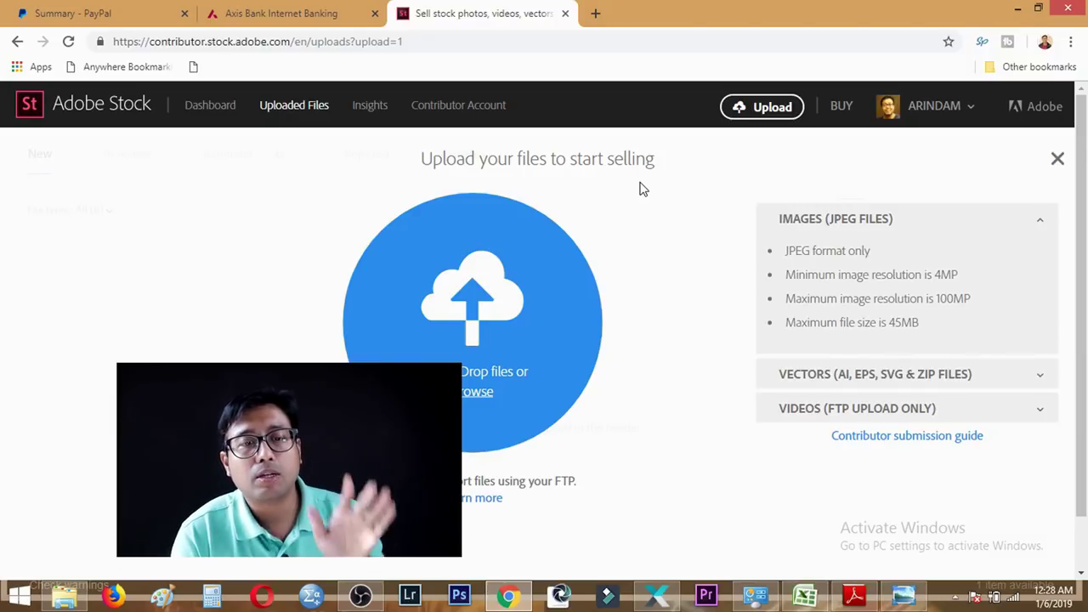
{"action": "left_click", "coordinate": [303, 112]}
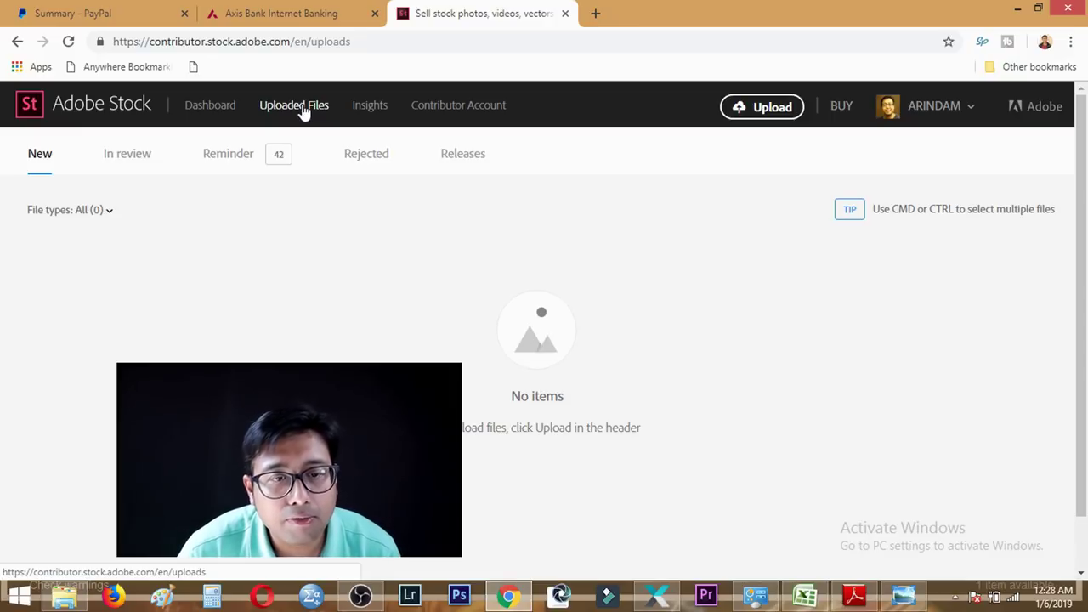
{"action": "left_click", "coordinate": [68, 41]}
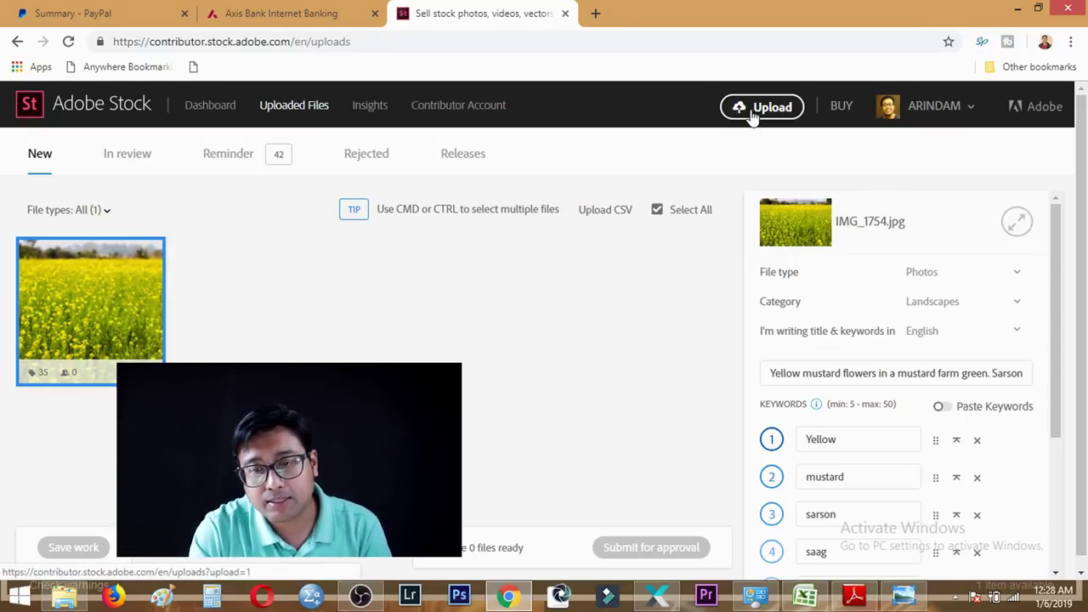
Compare the metadata with Xpiks and show the 35 keywords as one comma-separated list.
{"action": "mouse_move", "coordinate": [90, 310]}
{"action": "left_click", "coordinate": [659, 599]}
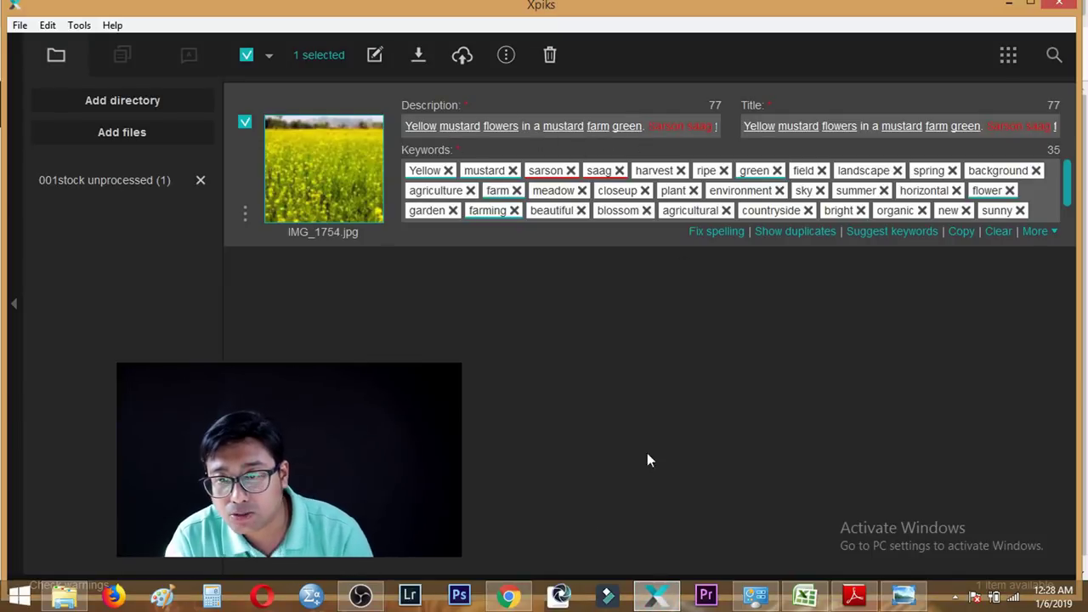
{"action": "left_click", "coordinate": [656, 599]}
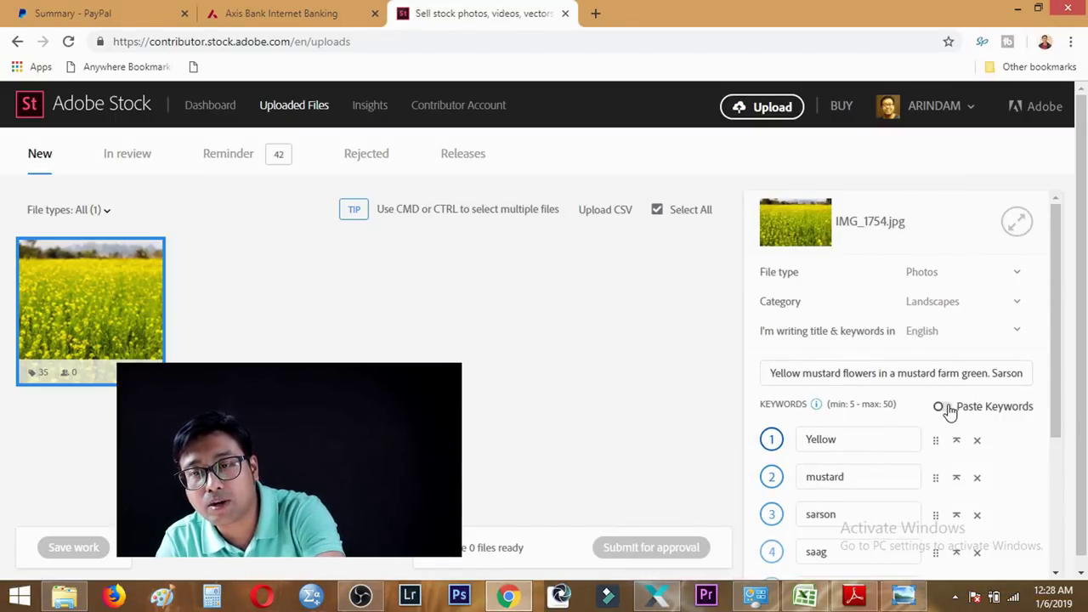
{"action": "left_click", "coordinate": [946, 407]}
Set Recognizable people or property to No for IMG_1754.jpg and confirm its Landscapes category.
{"action": "scroll", "coordinate": [952, 410], "scroll_direction": "down", "scroll_amount": 2}
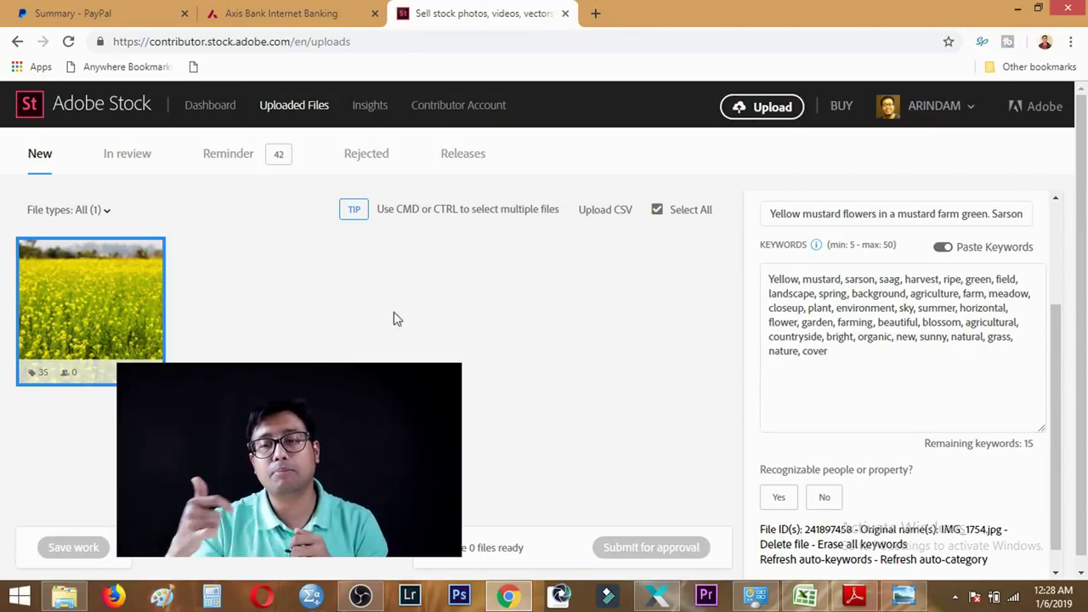
{"action": "scroll", "coordinate": [777, 493], "scroll_direction": "down", "scroll_amount": 1}
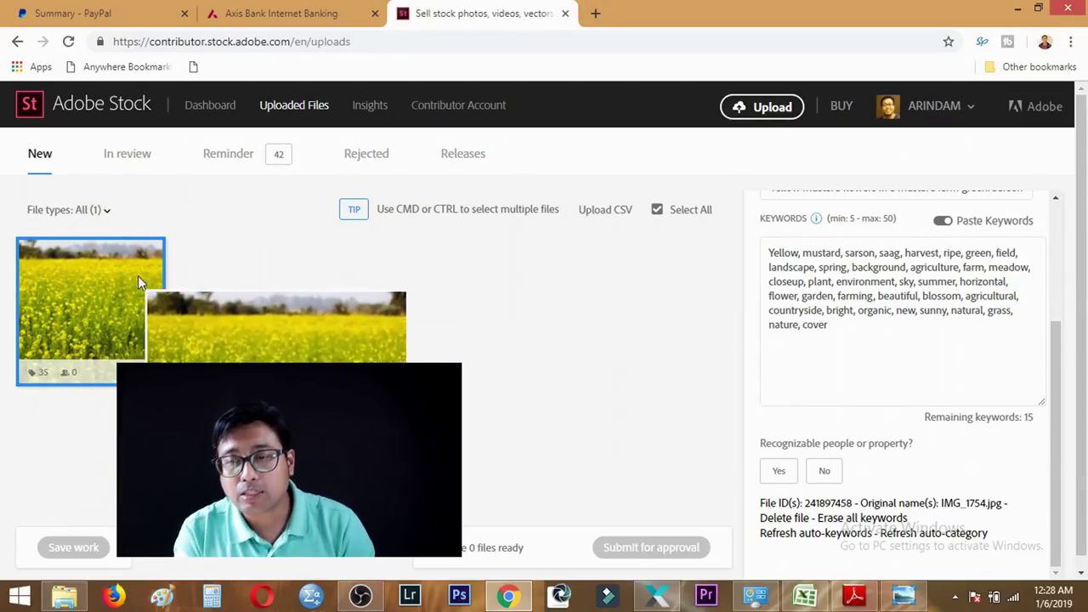
{"action": "left_click", "coordinate": [824, 473]}
{"action": "scroll", "coordinate": [914, 360], "scroll_direction": "up", "scroll_amount": 3}
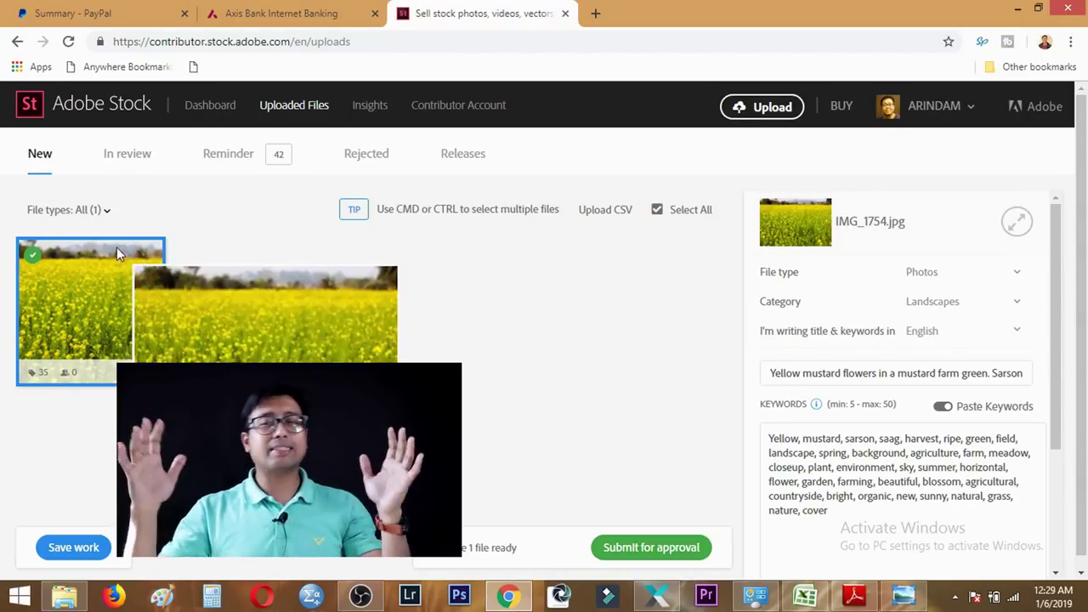
{"action": "left_click", "coordinate": [1013, 306]}
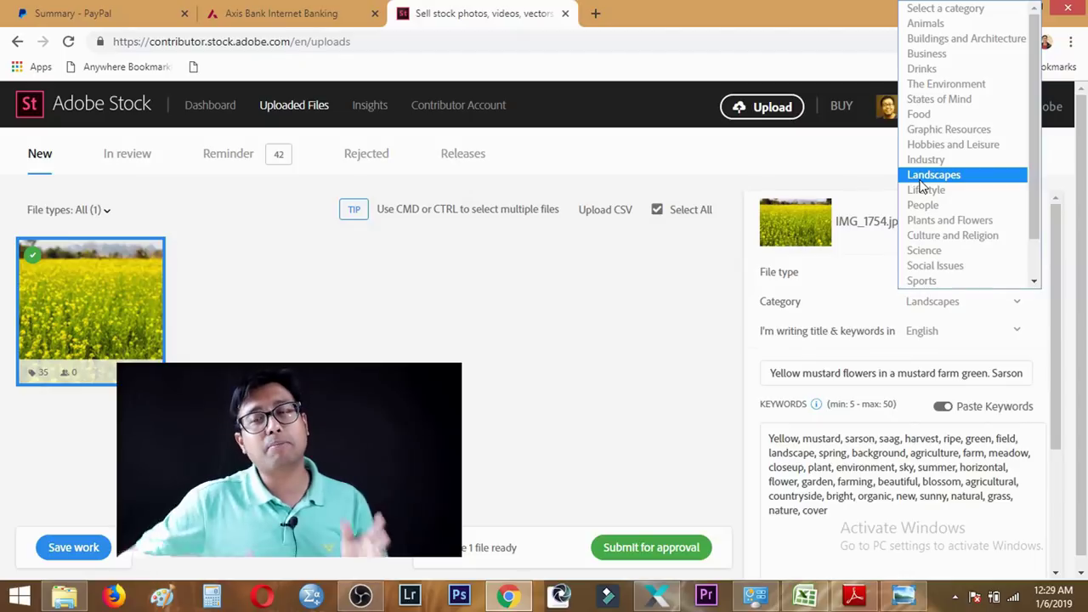
{"action": "left_click", "coordinate": [924, 176]}
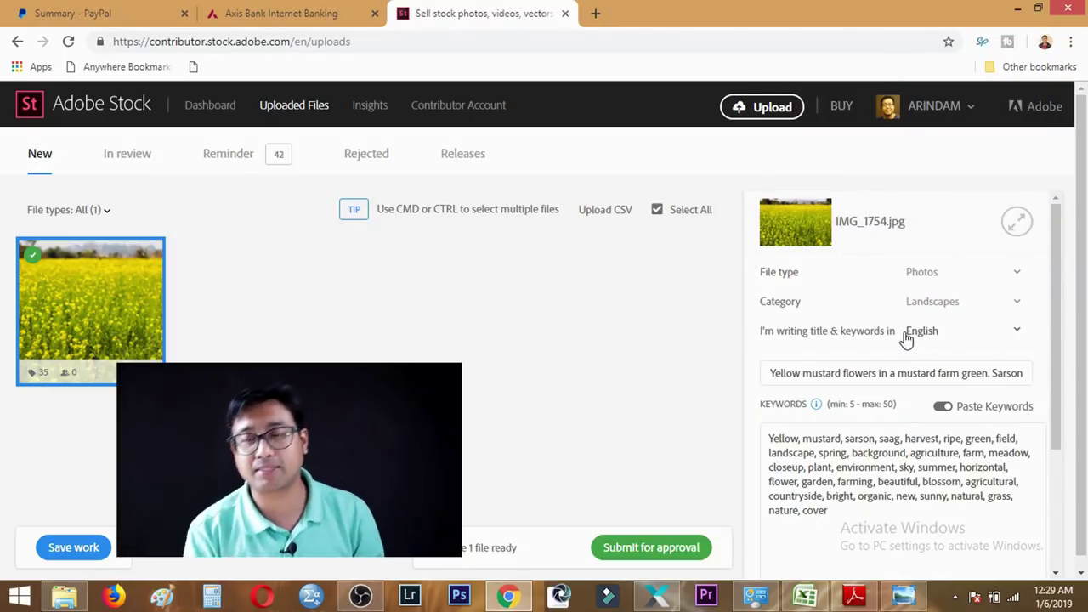
{"action": "scroll", "coordinate": [914, 341], "scroll_direction": "down", "scroll_amount": 2}
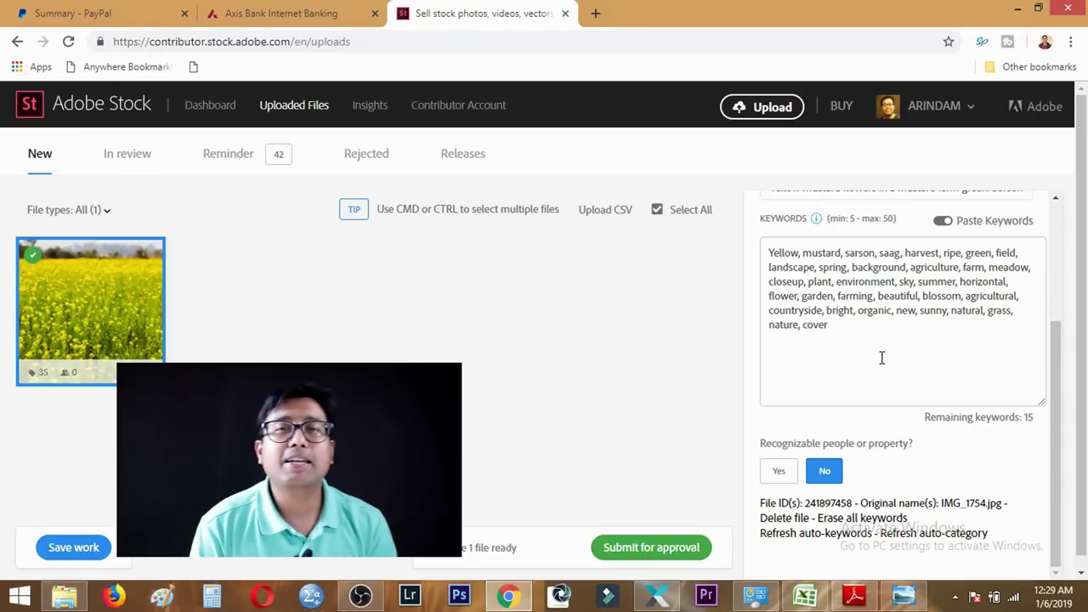
{"action": "left_click", "coordinate": [779, 470]}
{"action": "scroll", "coordinate": [912, 407], "scroll_direction": "down", "scroll_amount": 1}
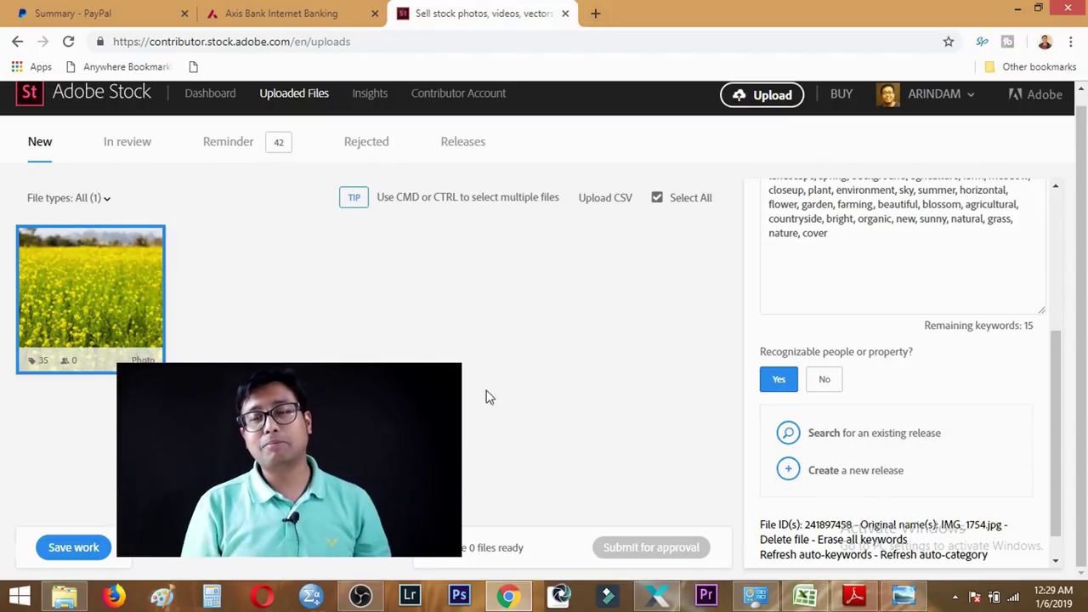
{"action": "left_click", "coordinate": [827, 382]}
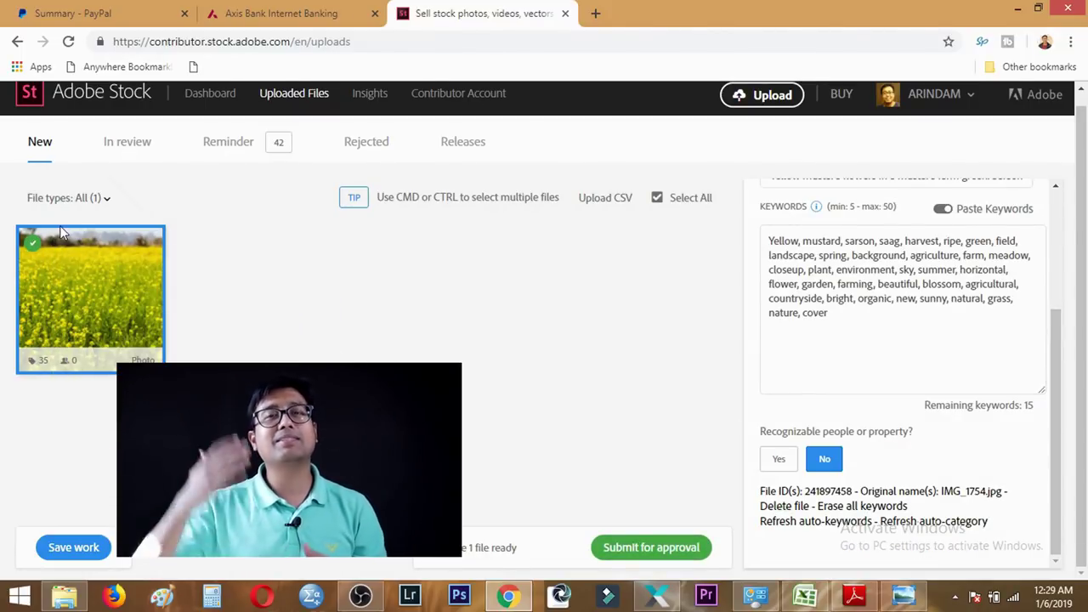
{"action": "left_click", "coordinate": [663, 549]}
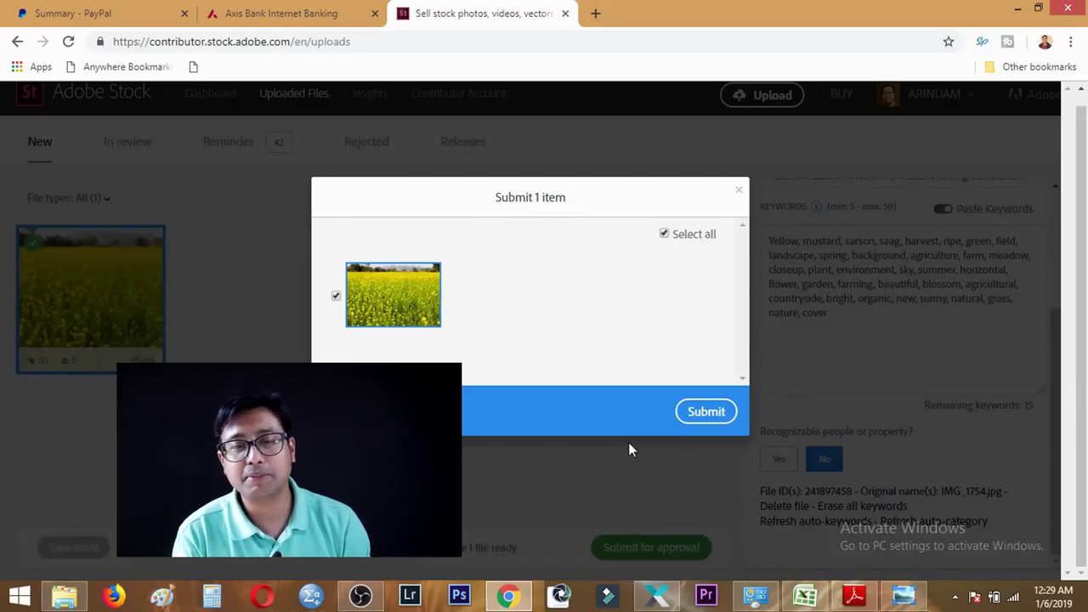
{"action": "left_click", "coordinate": [706, 411]}
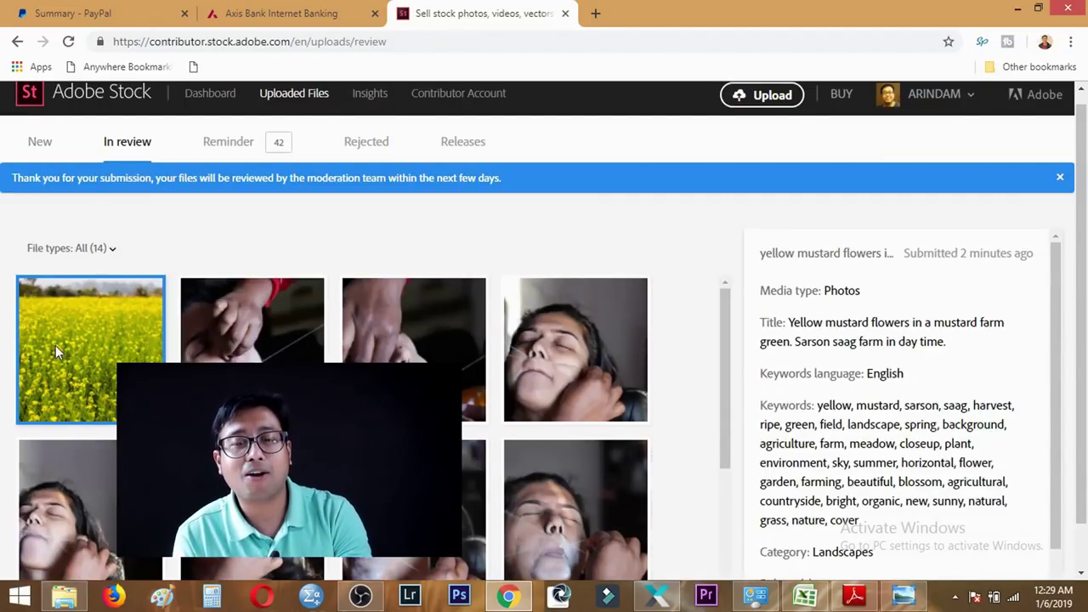
{"action": "scroll", "coordinate": [646, 361], "scroll_direction": "down", "scroll_amount": 1}
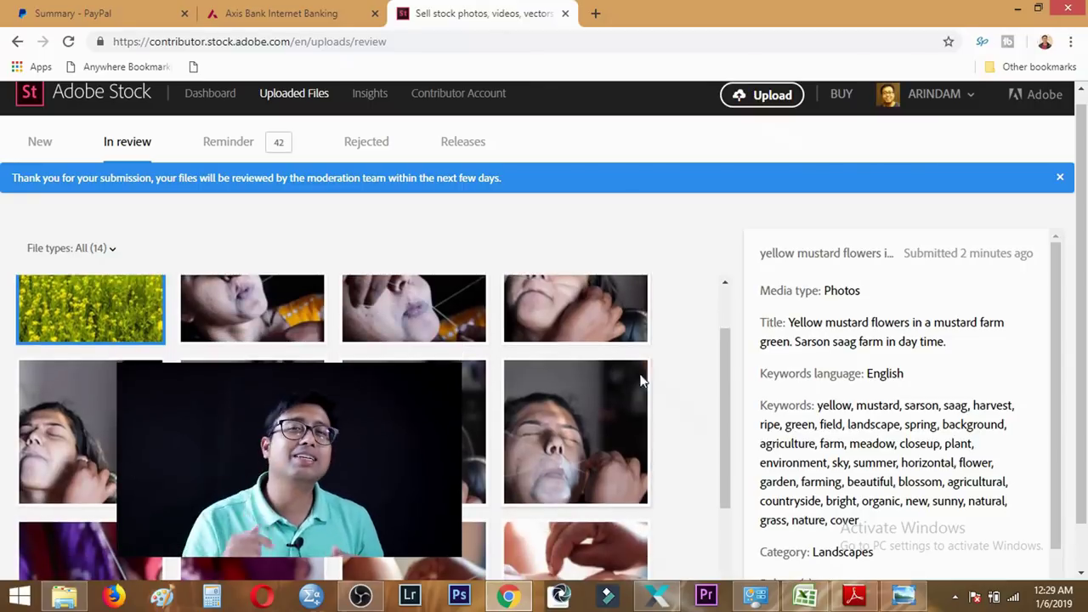
{"action": "scroll", "coordinate": [366, 391], "scroll_direction": "down", "scroll_amount": 2}
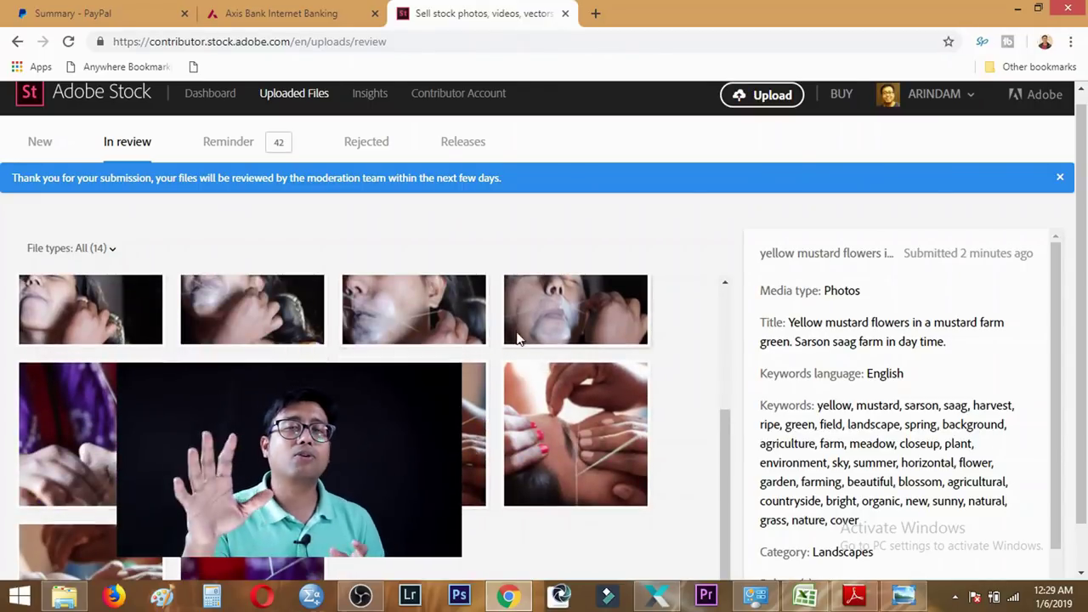
{"action": "scroll", "coordinate": [119, 357], "scroll_direction": "down", "scroll_amount": 1}
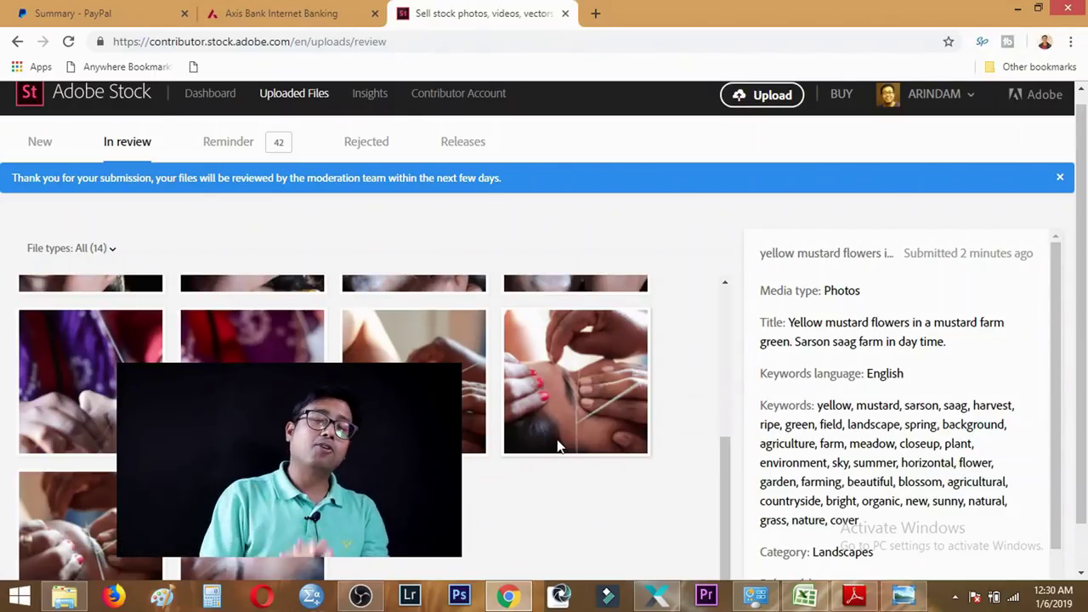
{"action": "scroll", "coordinate": [554, 444], "scroll_direction": "up", "scroll_amount": 3}
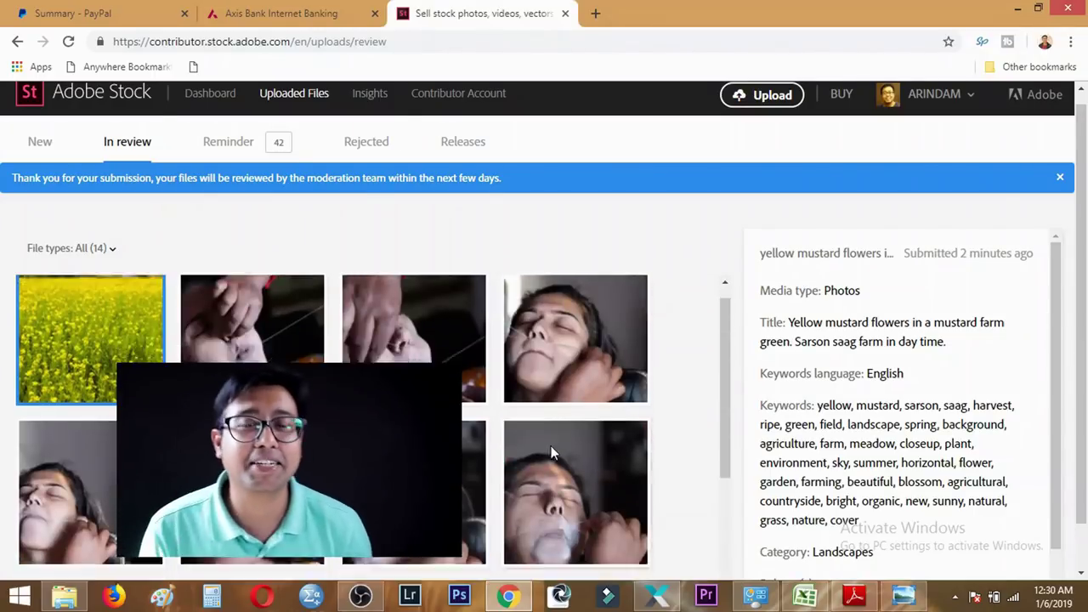
{"action": "scroll", "coordinate": [551, 451], "scroll_direction": "down", "scroll_amount": 3}
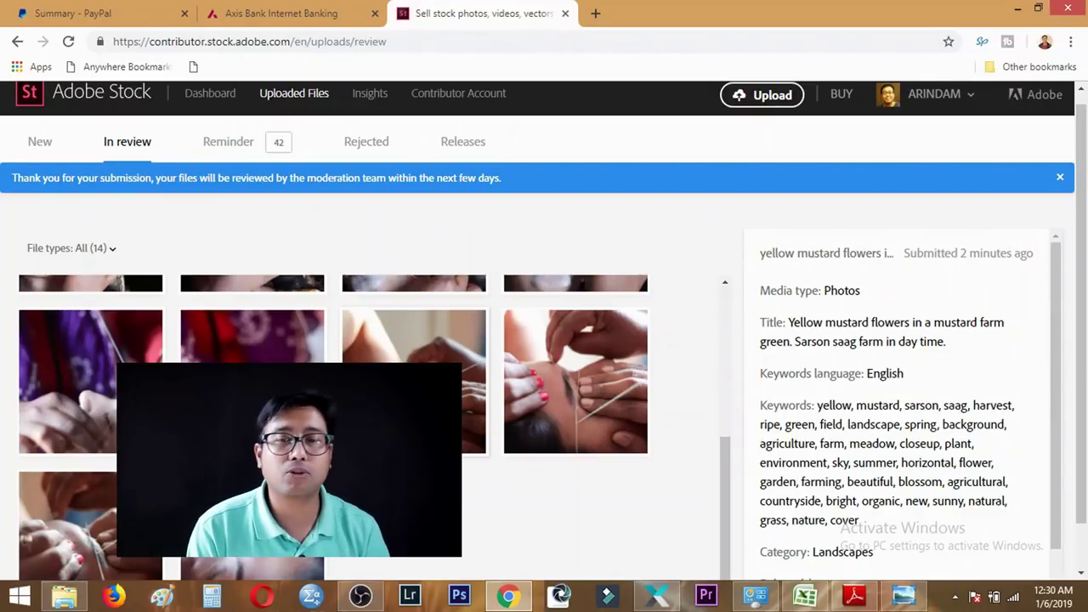
Show the Rejected files and scroll through the rejected thumbnails.
{"action": "left_click", "coordinate": [366, 142]}
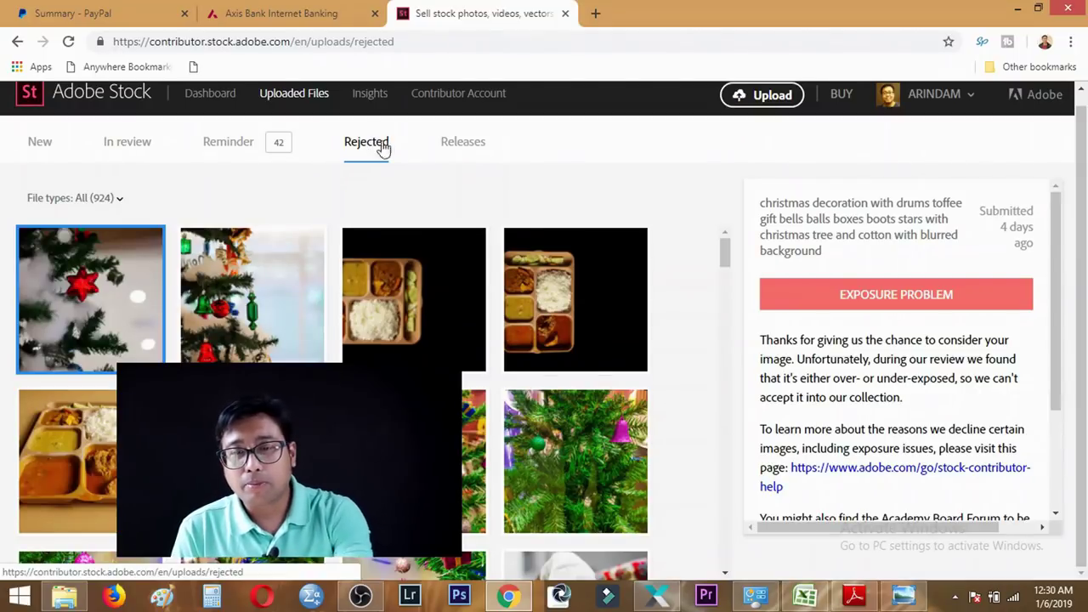
{"action": "scroll", "coordinate": [588, 269], "scroll_direction": "down", "scroll_amount": 5}
{"action": "scroll", "coordinate": [626, 284], "scroll_direction": "down", "scroll_amount": 5}
{"action": "scroll", "coordinate": [625, 289], "scroll_direction": "down", "scroll_amount": 5}
{"action": "scroll", "coordinate": [690, 347], "scroll_direction": "down", "scroll_amount": 5}
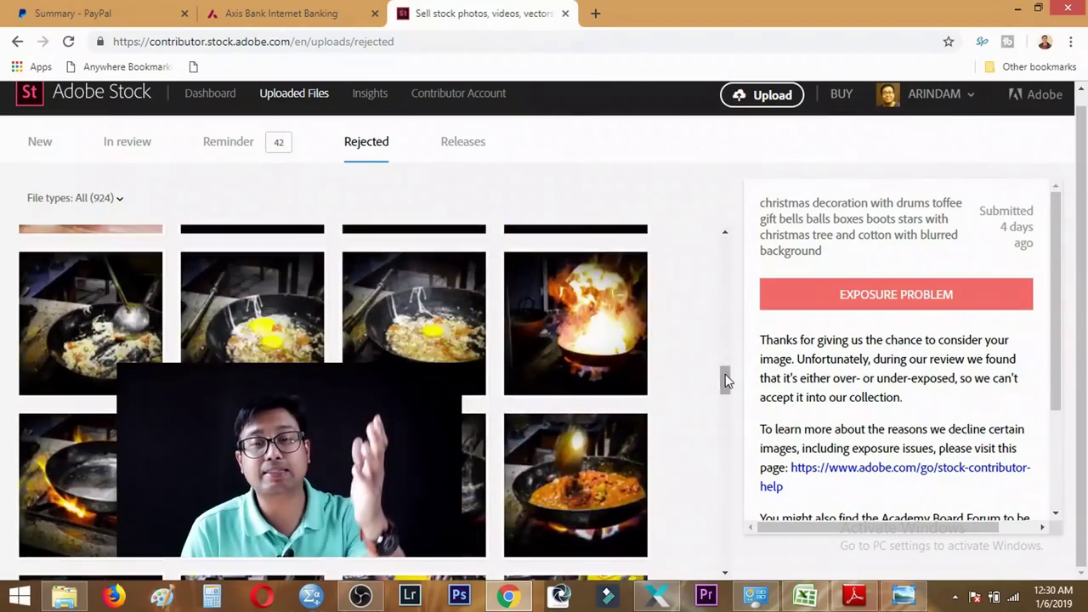
{"action": "mouse_move", "coordinate": [725, 380]}
{"action": "left_mouse_down"}
{"action": "mouse_move", "coordinate": [723, 406]}
{"action": "mouse_move", "coordinate": [713, 218]}
{"action": "left_mouse_up"}
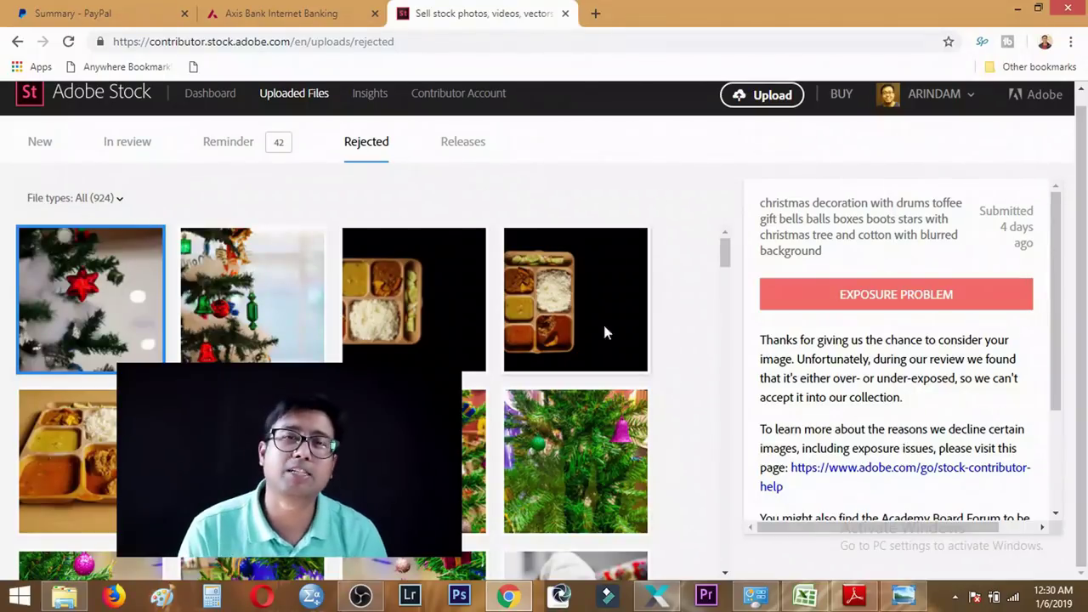
Open the Indian chicken thali photo and read its Artifacts problem rejection reason.
{"action": "left_click", "coordinate": [433, 316]}
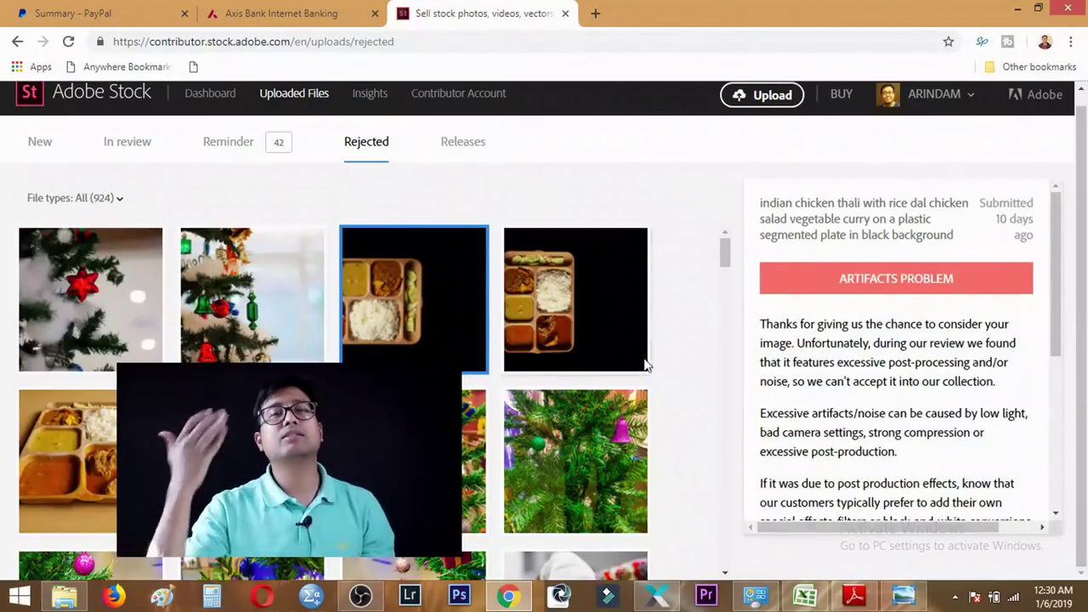
{"action": "scroll", "coordinate": [643, 364], "scroll_direction": "down", "scroll_amount": 5}
{"action": "scroll", "coordinate": [644, 364], "scroll_direction": "down", "scroll_amount": 3}
{"action": "scroll", "coordinate": [644, 364], "scroll_direction": "down", "scroll_amount": 3}
{"action": "scroll", "coordinate": [643, 364], "scroll_direction": "down", "scroll_amount": 3}
{"action": "scroll", "coordinate": [644, 364], "scroll_direction": "down", "scroll_amount": 2}
{"action": "scroll", "coordinate": [644, 364], "scroll_direction": "up", "scroll_amount": 3}
{"action": "scroll", "coordinate": [644, 364], "scroll_direction": "up", "scroll_amount": 3}
{"action": "scroll", "coordinate": [644, 364], "scroll_direction": "up", "scroll_amount": 3}
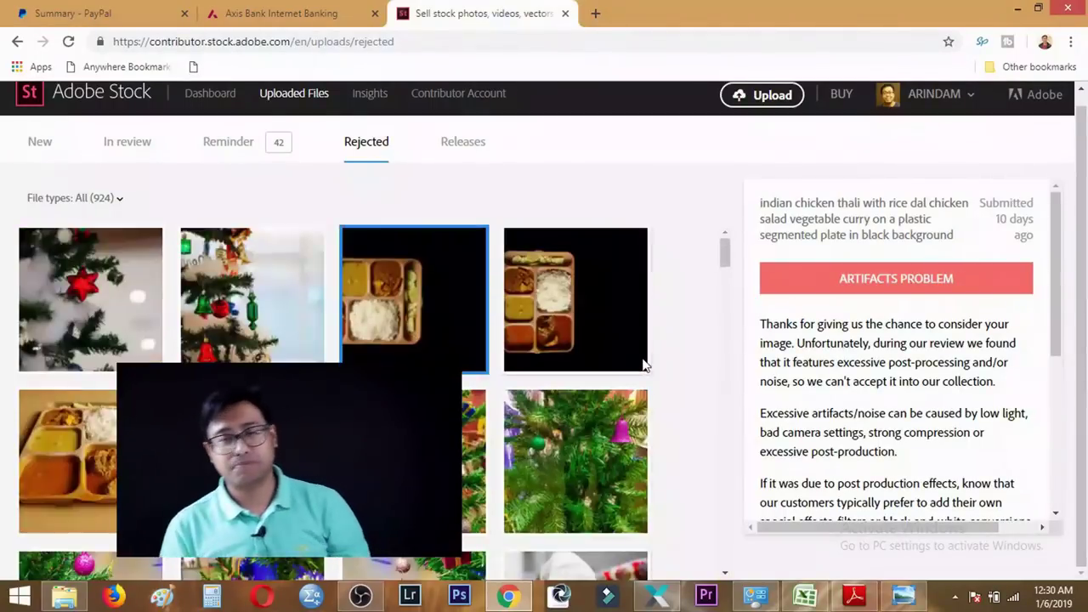
{"action": "scroll", "coordinate": [643, 364], "scroll_direction": "up", "scroll_amount": 2}
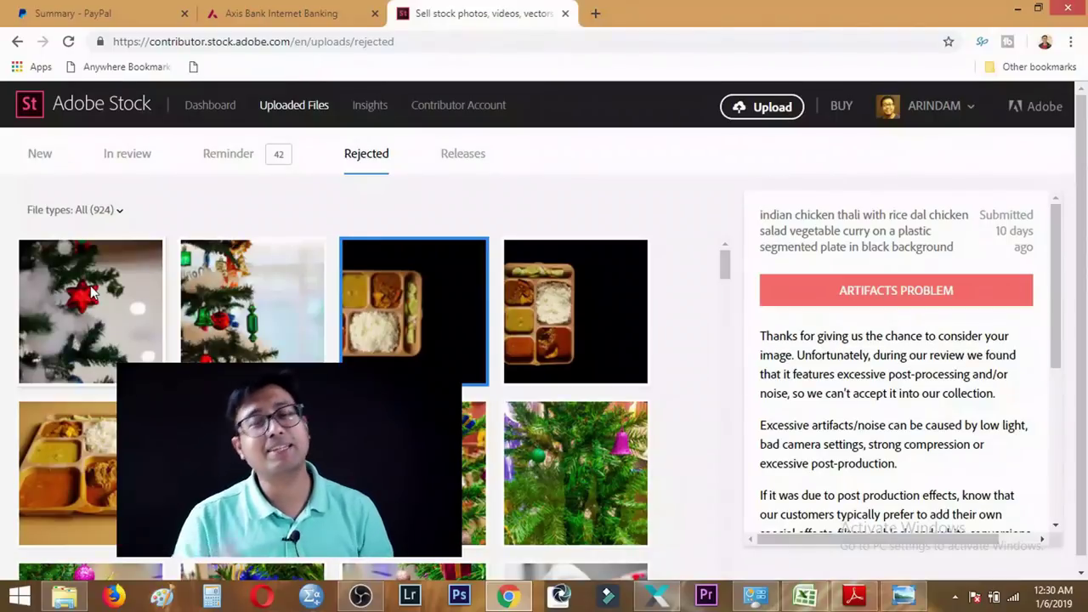
Go to the Dashboard to review lifetime downloads and earnings totals.
{"action": "left_click", "coordinate": [78, 106]}
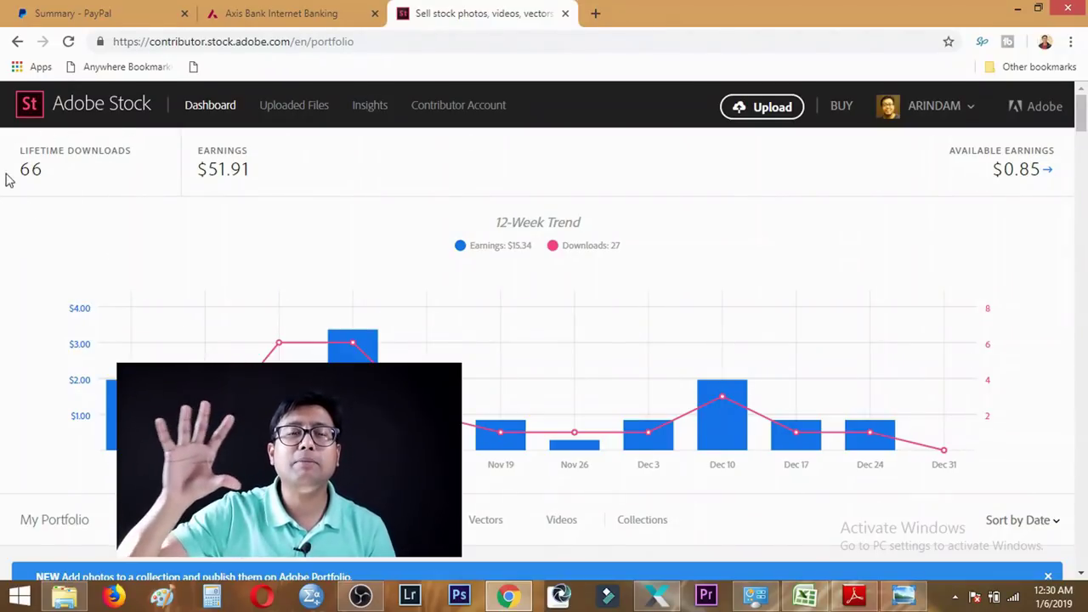
{"action": "scroll", "coordinate": [139, 243], "scroll_direction": "down", "scroll_amount": 3}
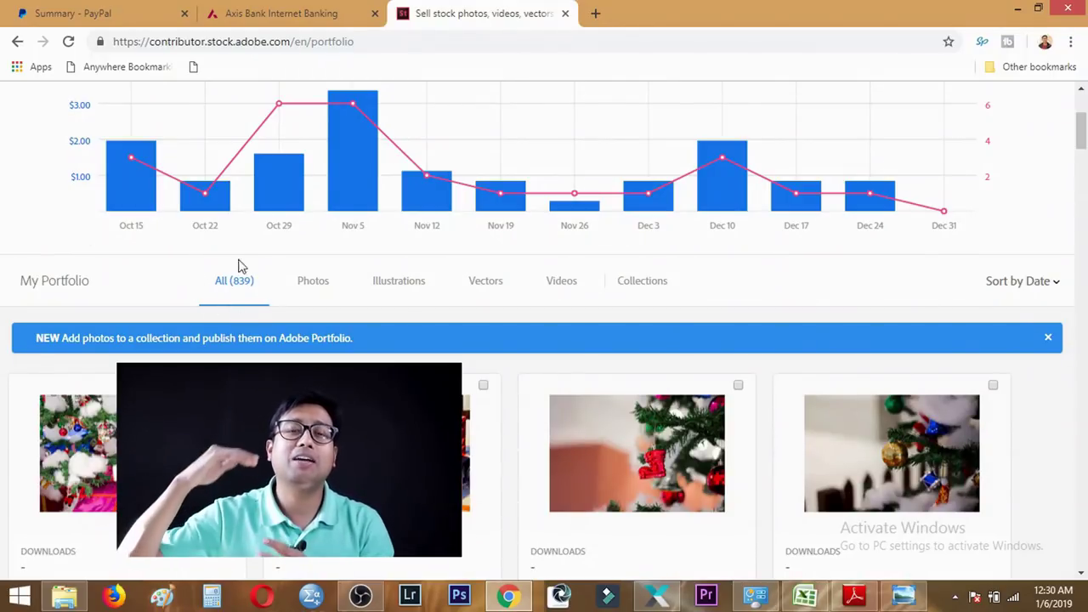
{"action": "scroll", "coordinate": [259, 321], "scroll_direction": "up", "scroll_amount": 3}
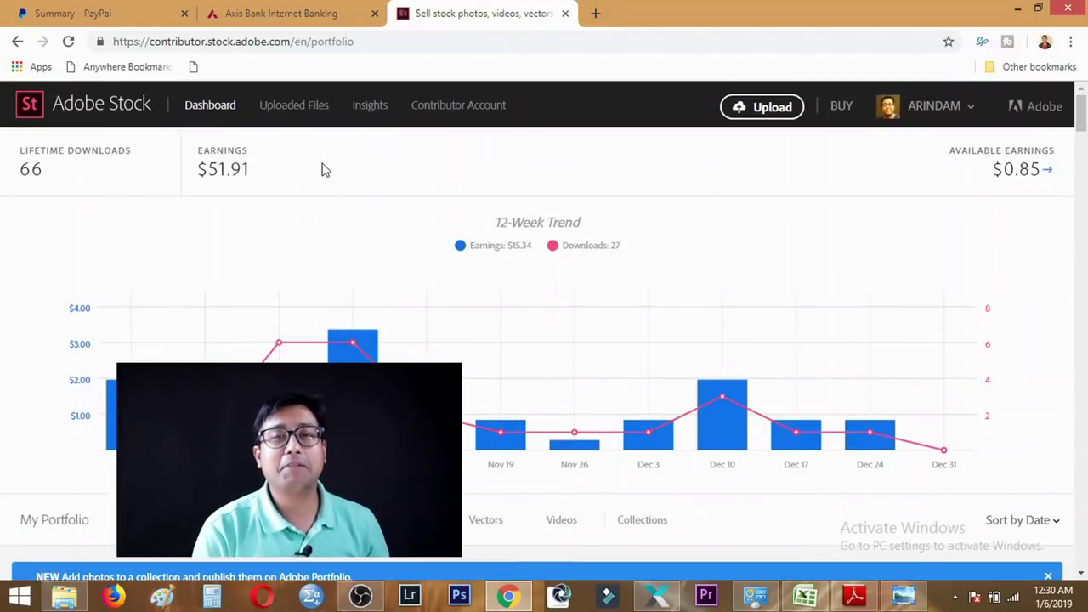
{"action": "scroll", "coordinate": [247, 194], "scroll_direction": "down", "scroll_amount": 3}
{"action": "scroll", "coordinate": [249, 194], "scroll_direction": "down", "scroll_amount": 1}
{"action": "scroll", "coordinate": [249, 195], "scroll_direction": "up", "scroll_amount": 4}
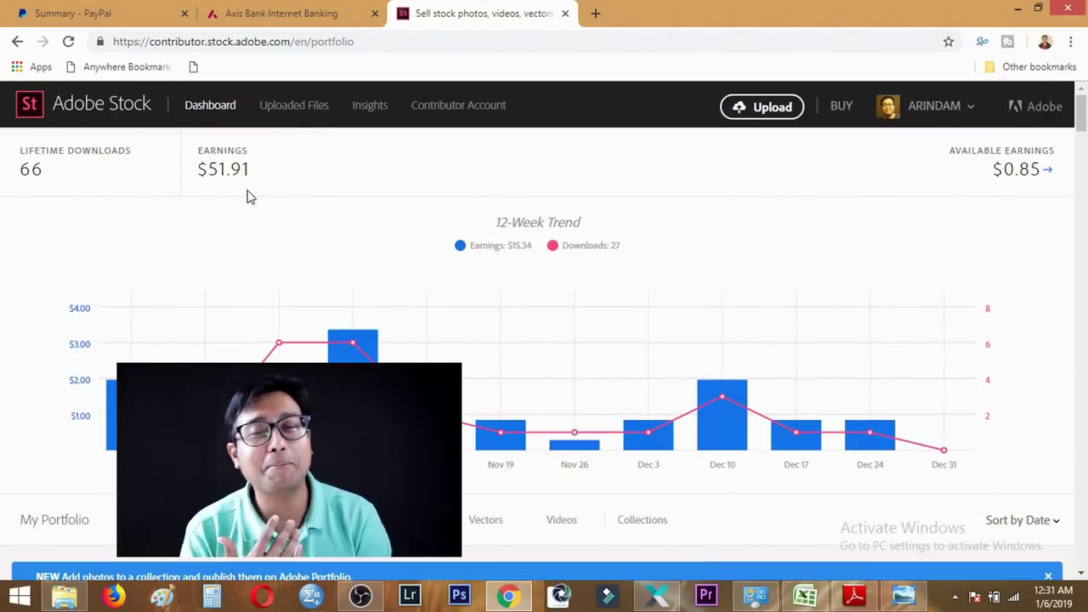
Scroll through the 12-week earnings chart and the 839-file My Portfolio thumbnails.
{"action": "scroll", "coordinate": [249, 196], "scroll_direction": "down", "scroll_amount": 2}
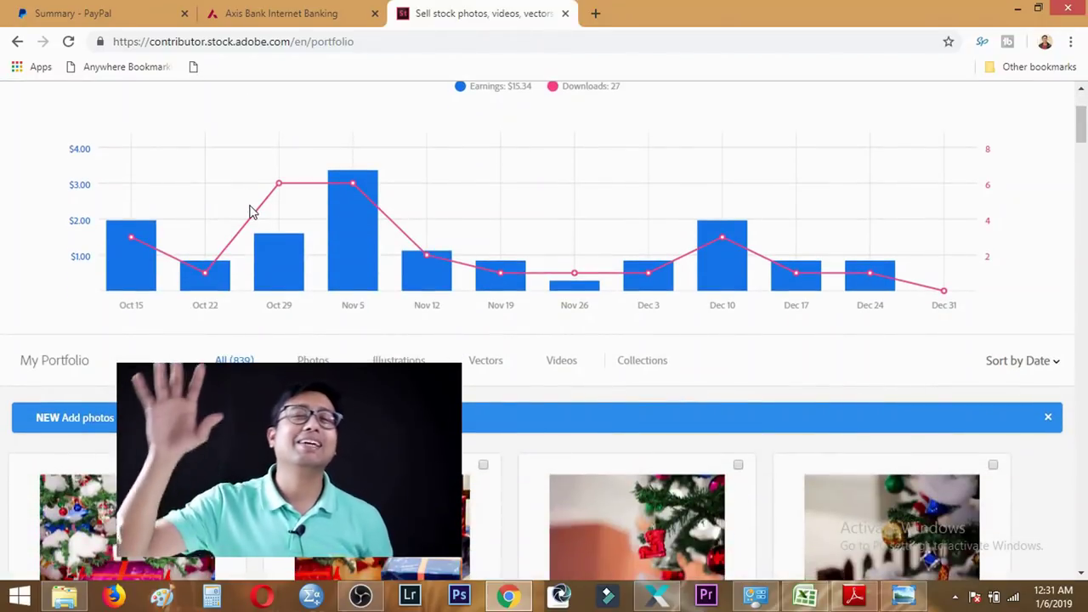
{"action": "scroll", "coordinate": [251, 213], "scroll_direction": "down", "scroll_amount": 2}
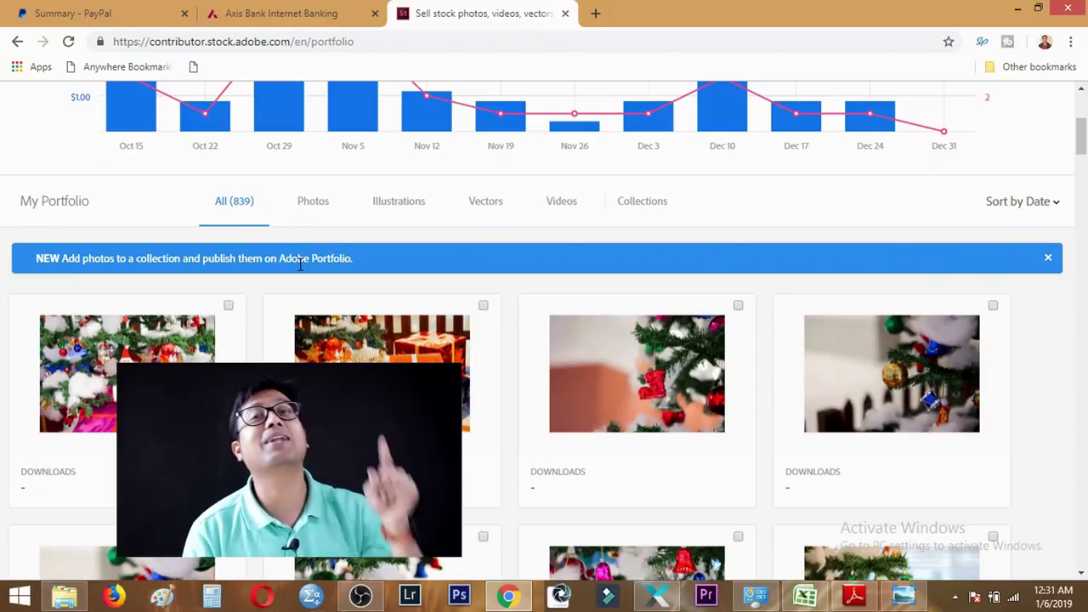
{"action": "scroll", "coordinate": [299, 270], "scroll_direction": "up", "scroll_amount": 4}
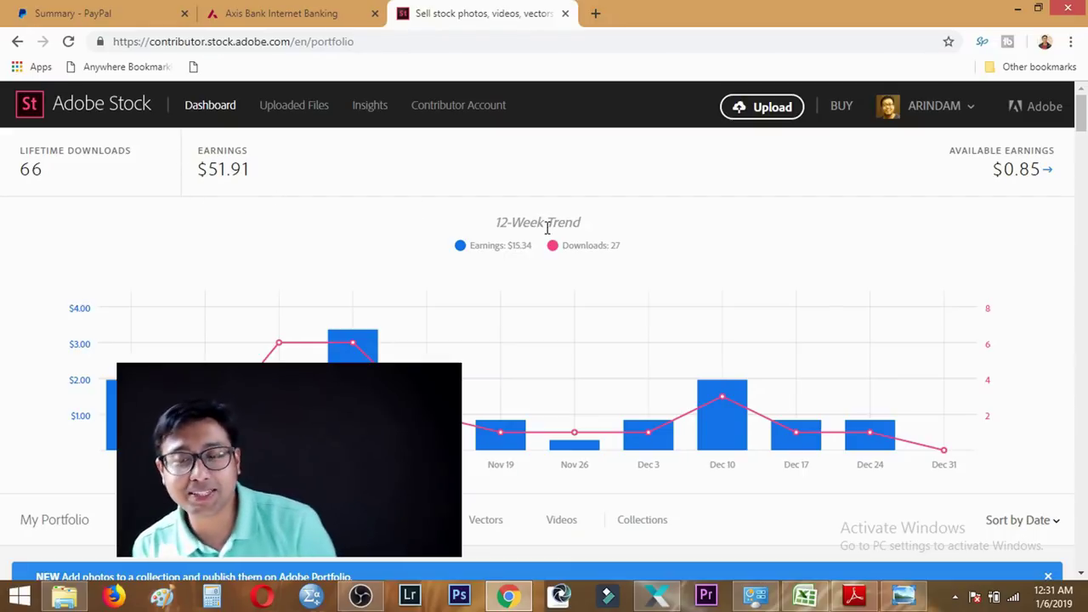
{"action": "scroll", "coordinate": [535, 231], "scroll_direction": "down", "scroll_amount": 1}
{"action": "scroll", "coordinate": [535, 236], "scroll_direction": "down", "scroll_amount": 1}
{"action": "scroll", "coordinate": [534, 238], "scroll_direction": "up", "scroll_amount": 2}
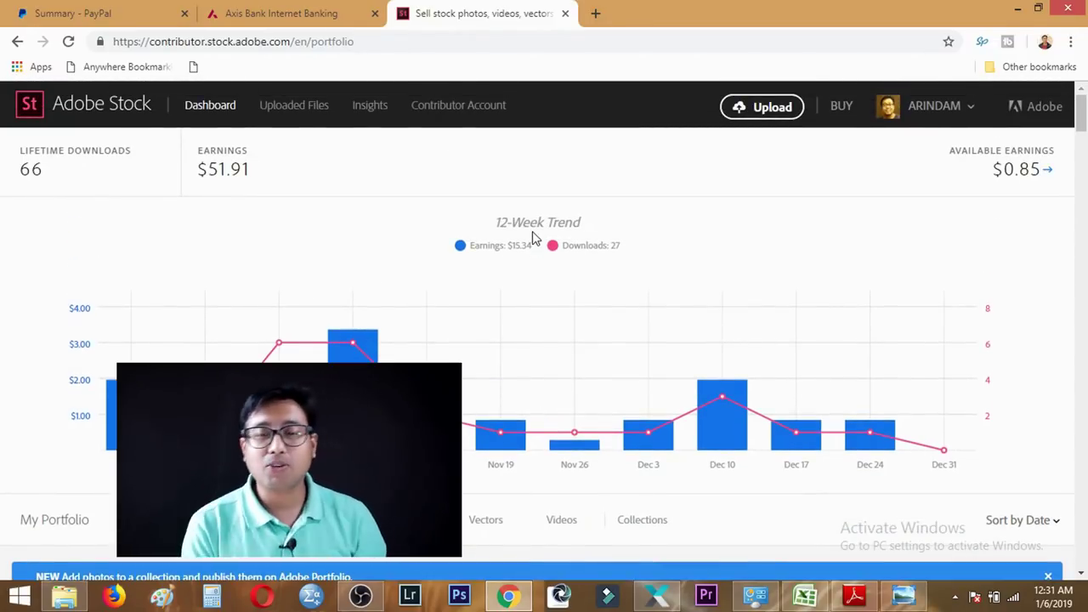
{"action": "scroll", "coordinate": [533, 238], "scroll_direction": "down", "scroll_amount": 4}
{"action": "scroll", "coordinate": [531, 241], "scroll_direction": "down", "scroll_amount": 1}
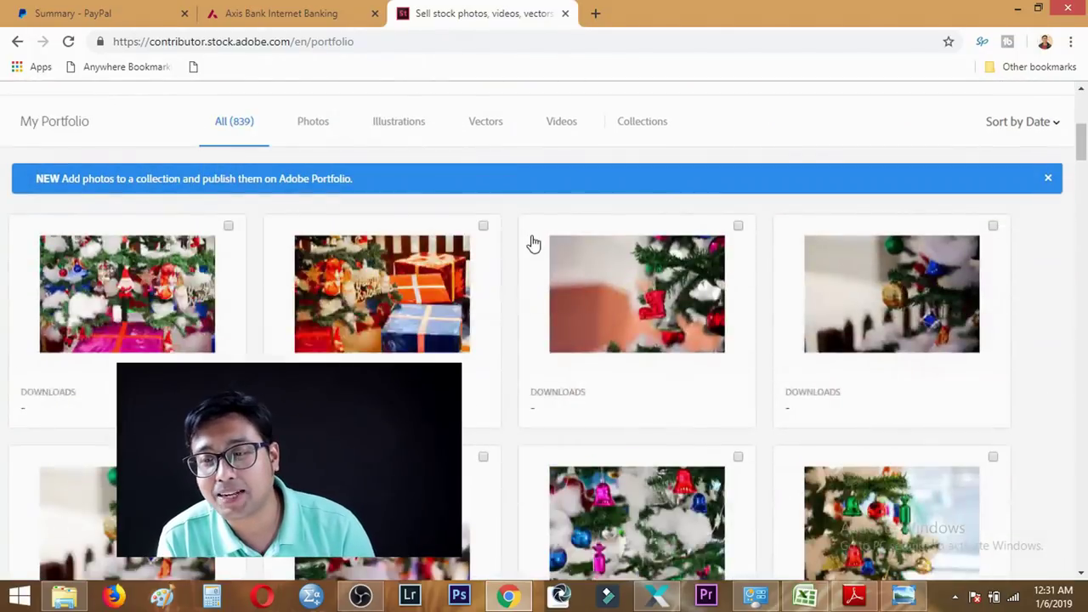
{"action": "scroll", "coordinate": [530, 246], "scroll_direction": "down", "scroll_amount": 3}
{"action": "scroll", "coordinate": [529, 246], "scroll_direction": "down", "scroll_amount": 2}
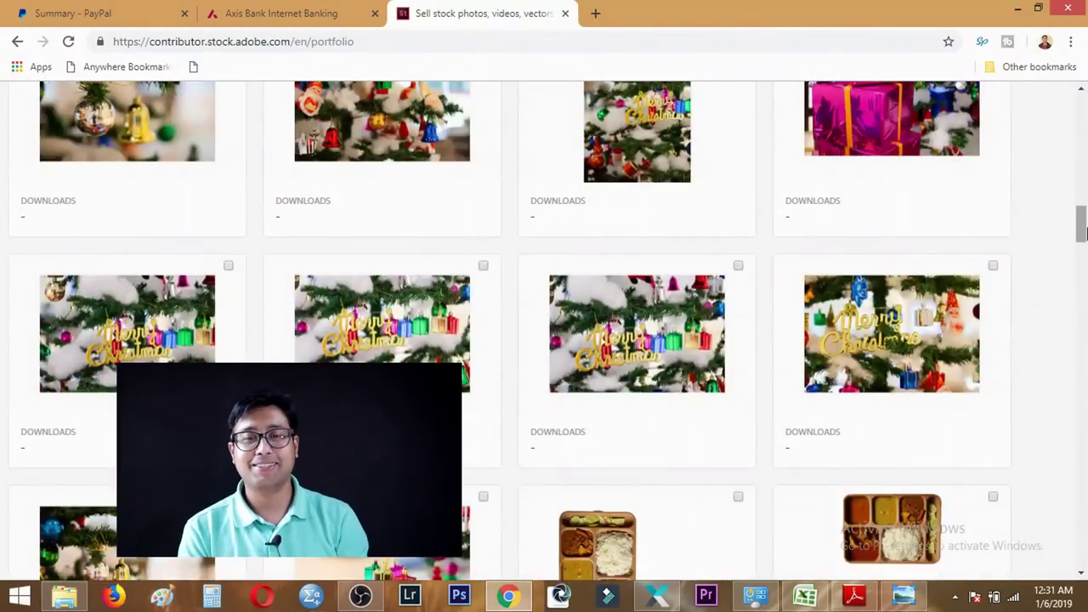
{"action": "left_click_drag", "start_coordinate": [1082, 232], "coordinate": [1082, 183]}
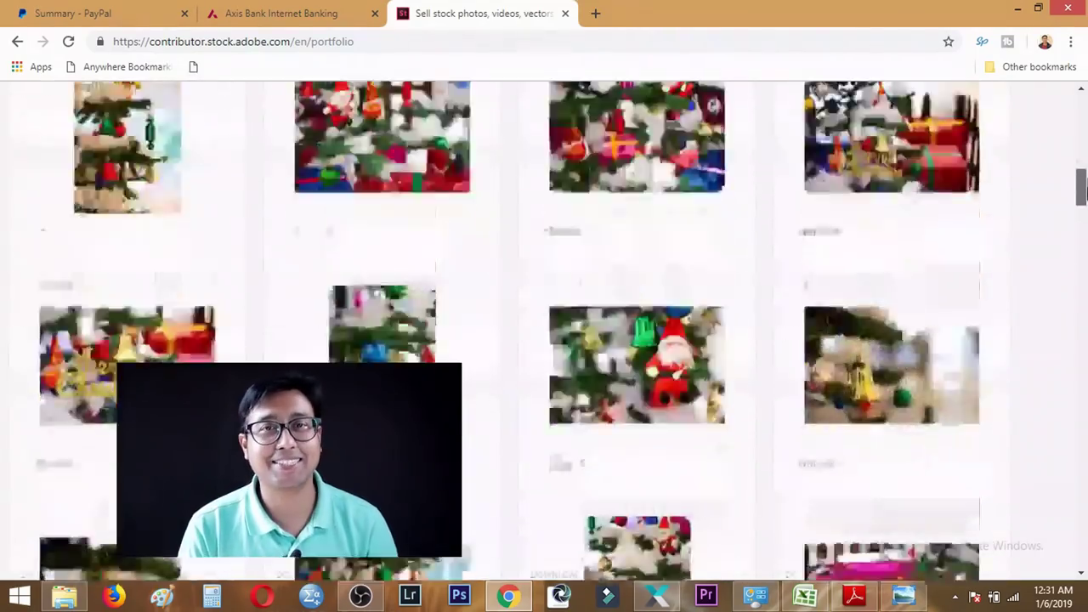